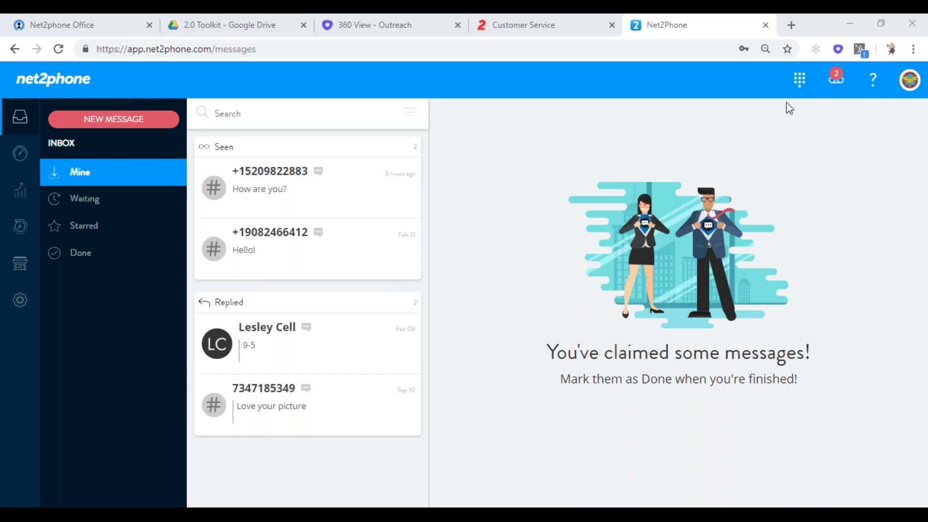
- Dial a number on the dialpad, pick the matching contact suggestion, and start the call
left_click(801, 82)
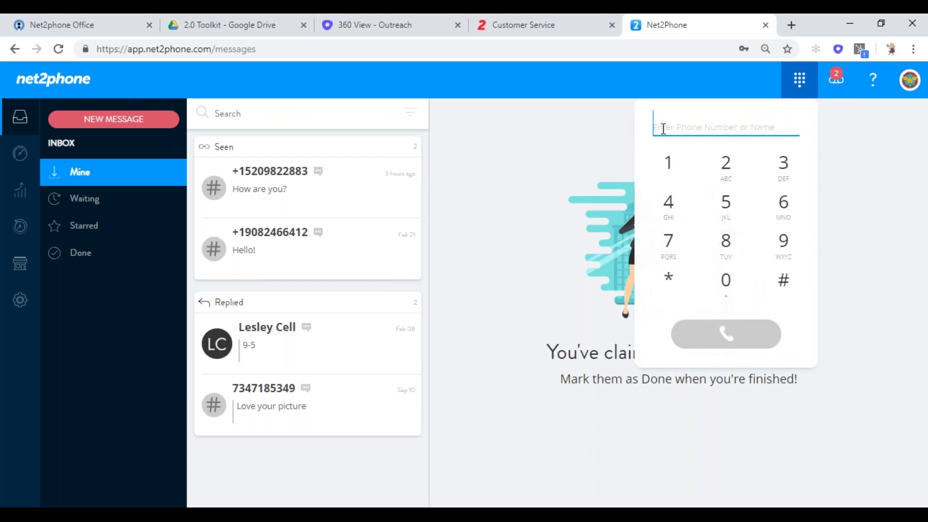
type("203")
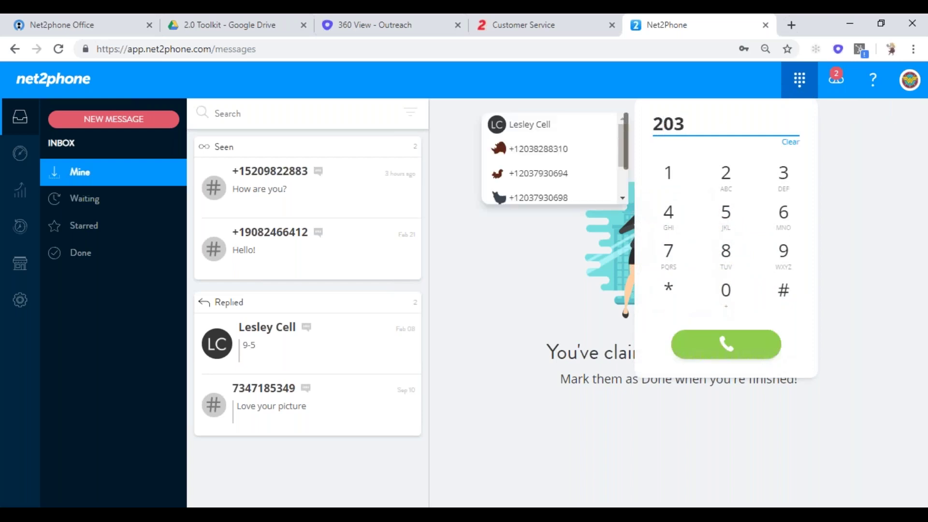
left_click(728, 255)
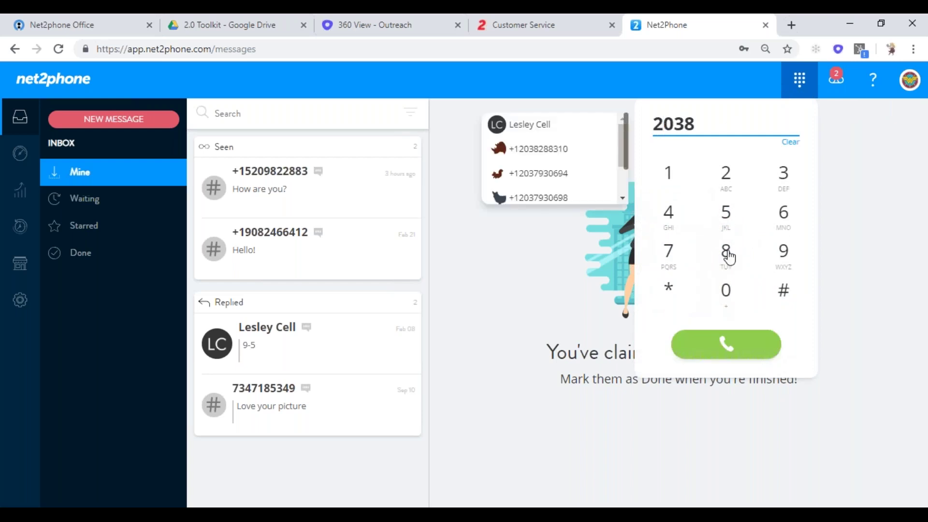
left_click(726, 175)
left_click(727, 254)
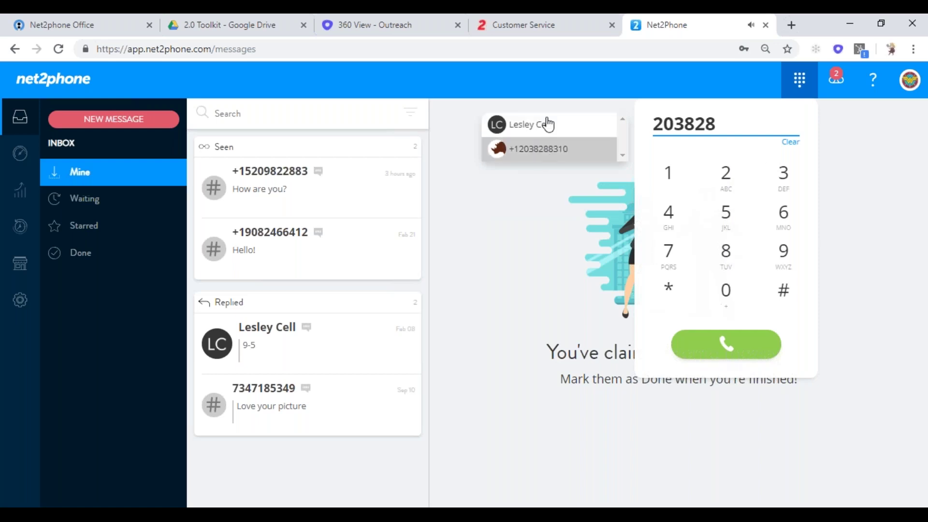
left_click(547, 149)
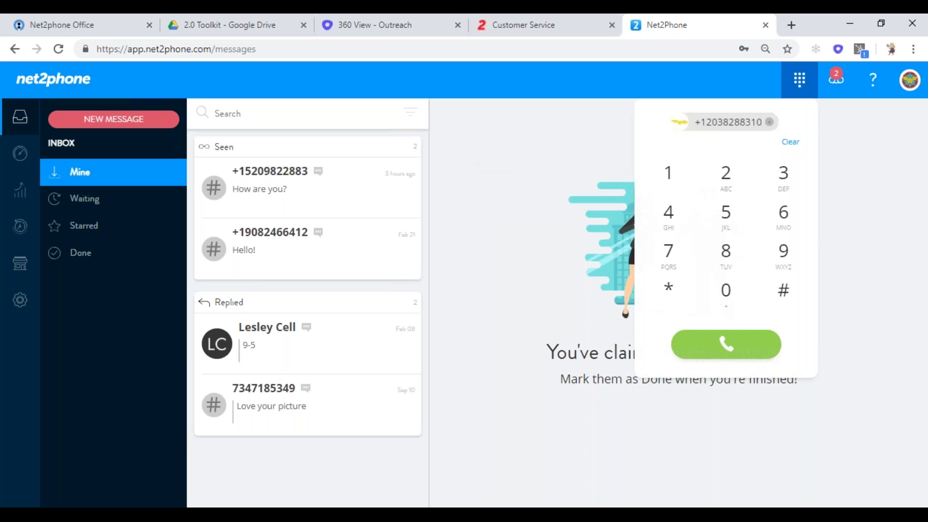
left_click(722, 353)
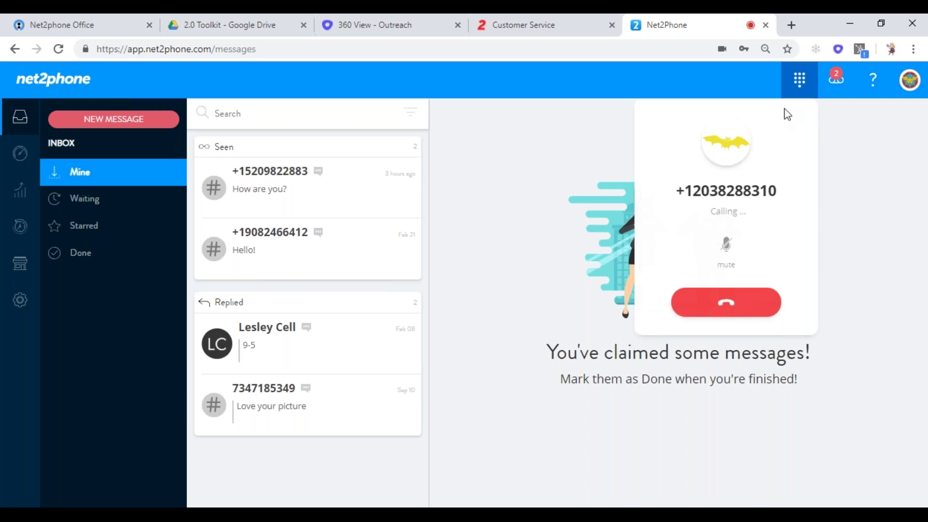
- Hang up the test call, review recent voicemails, and show the Call Support / Send Email help options
left_click(733, 301)
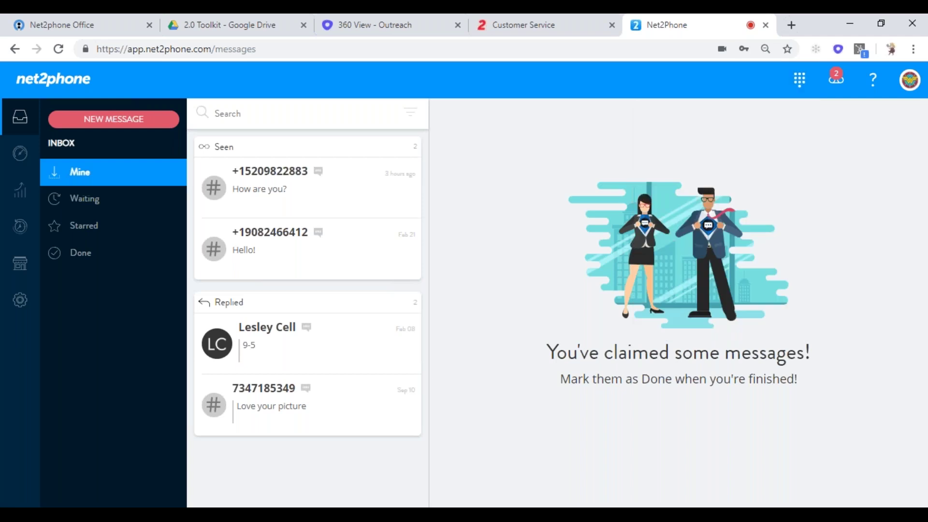
left_click(836, 87)
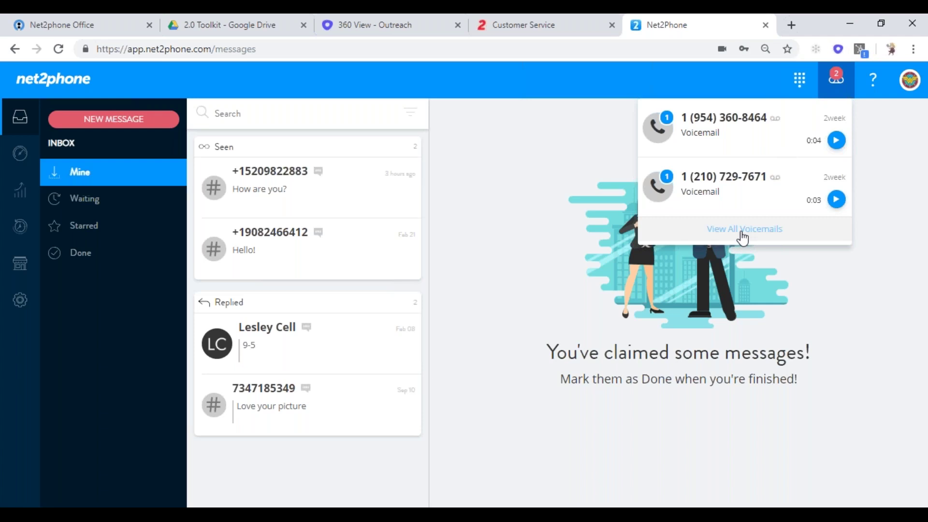
left_click(875, 92)
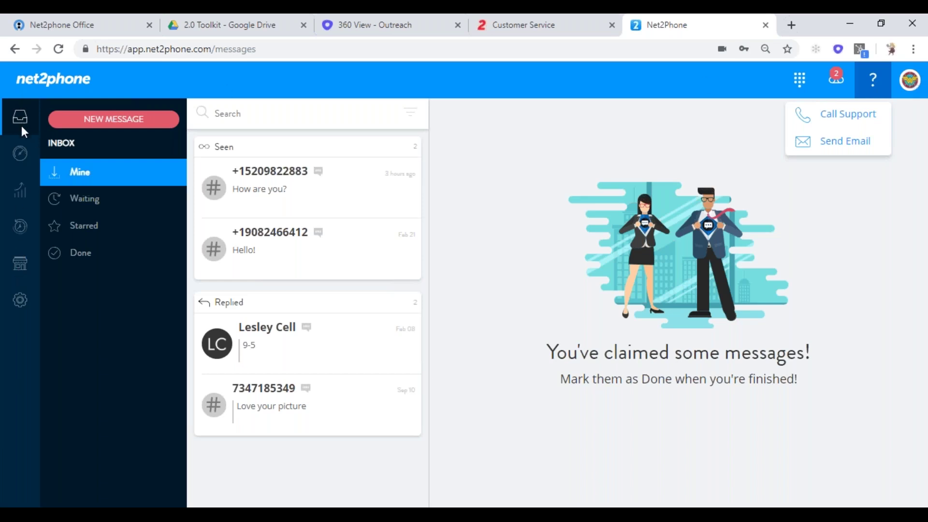
- Go to Company Team Members and edit the ext 305 member's profile
left_click(19, 267)
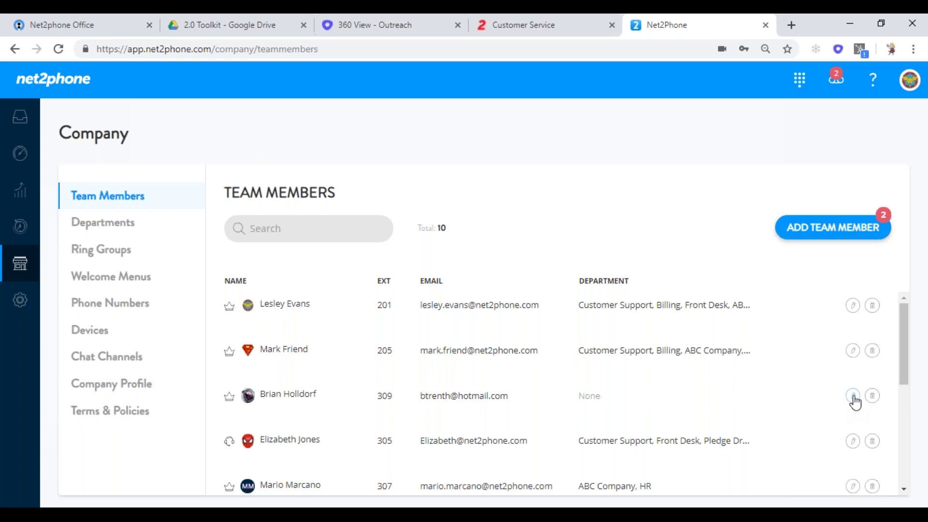
left_click(853, 441)
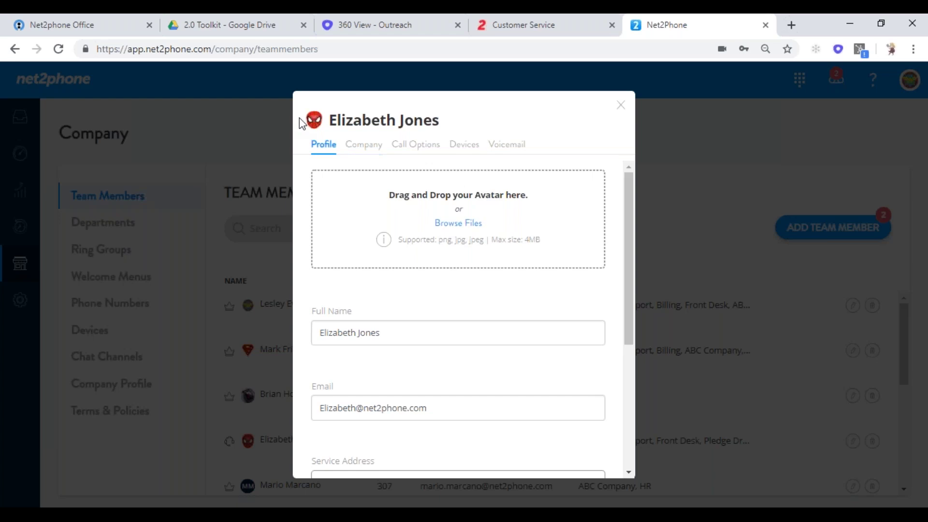
- Replace the member's Full Name with the new person's full name
left_click_drag(627, 233, 627, 316)
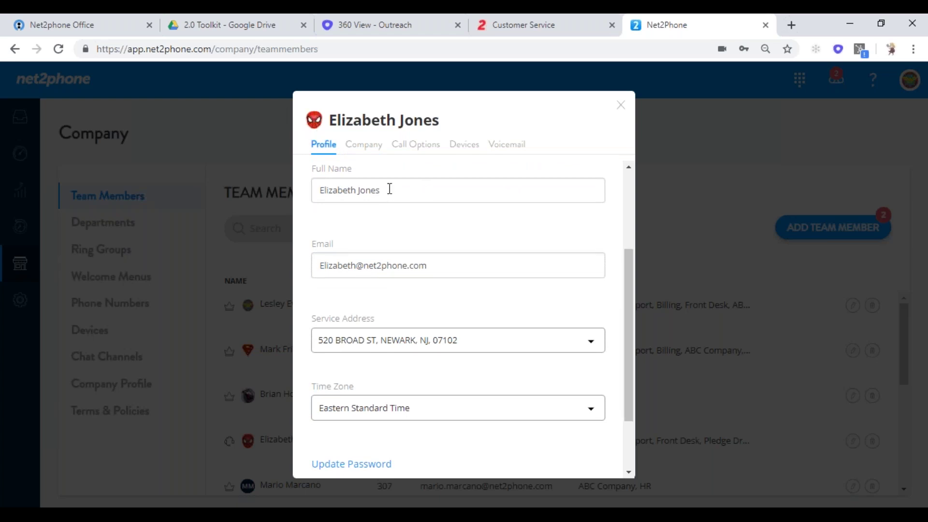
left_click(359, 191)
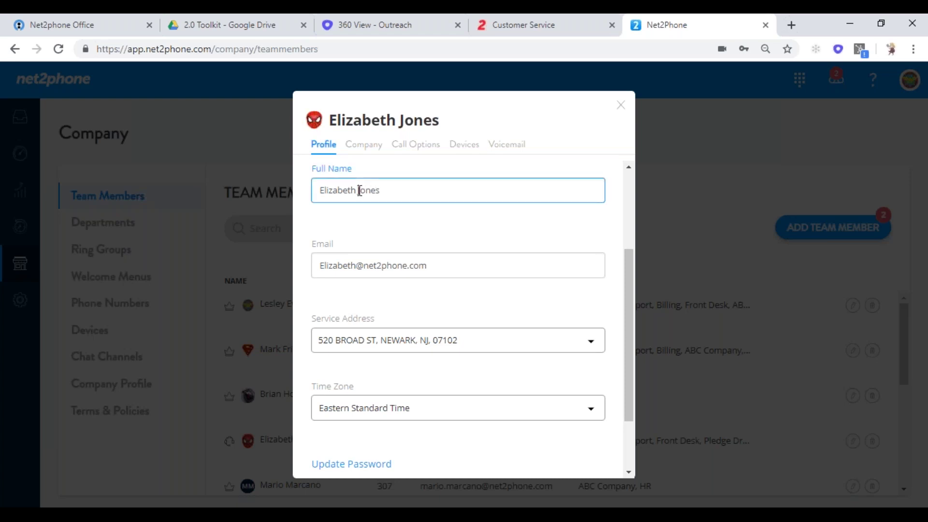
key("End")
key("ctrl+a")
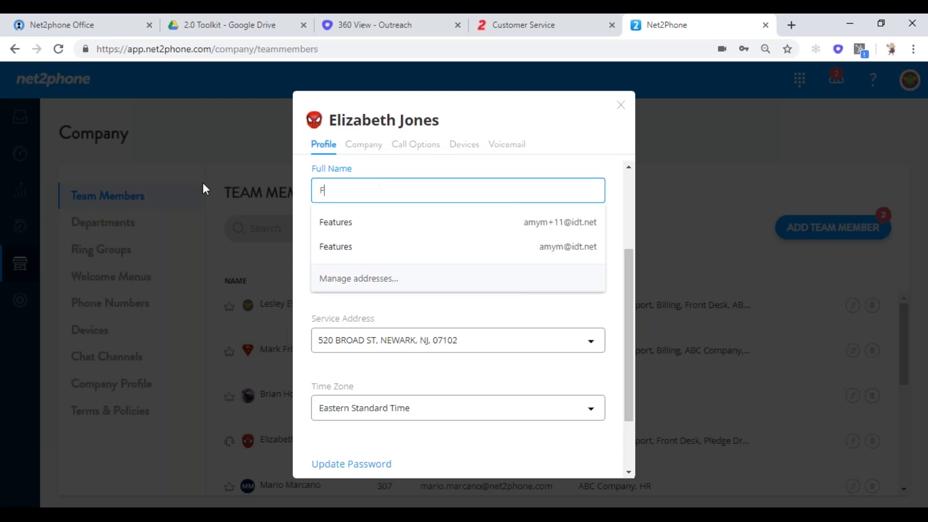
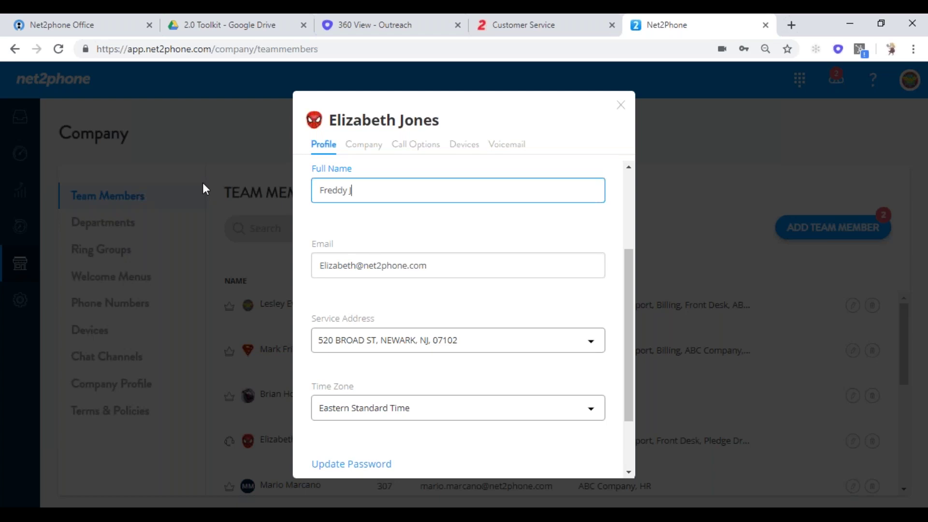
- Replace the username part of the e-mail address with the new first name
left_click_drag(358, 265, 261, 260)
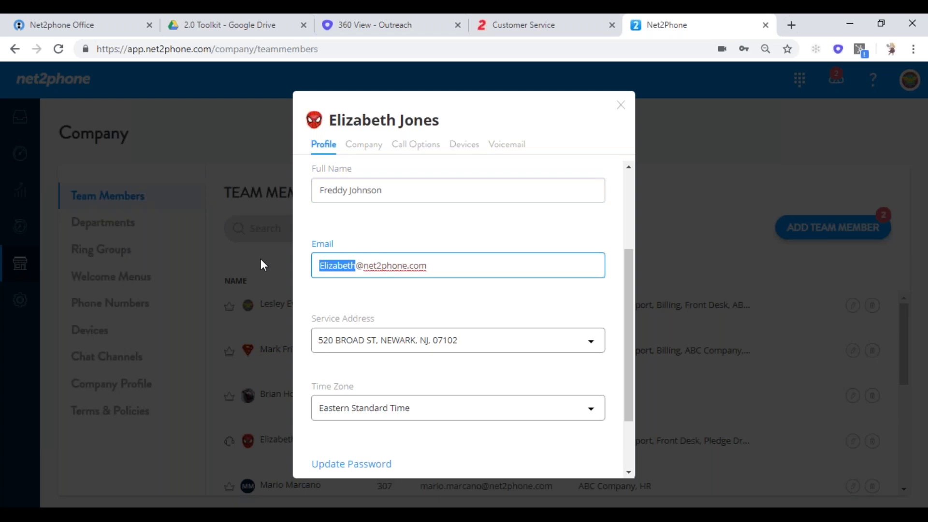
key("BackSpace")
type("Fre")
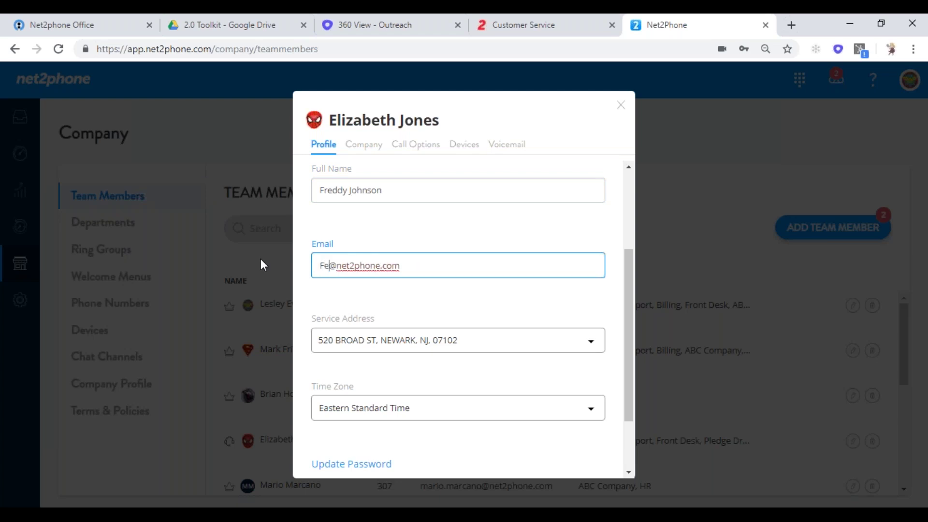
type("ddy")
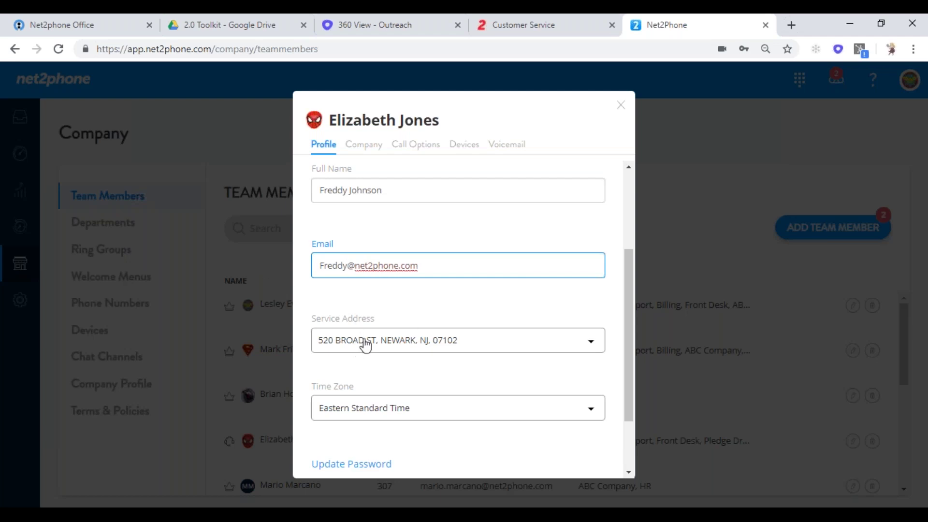
- Keep the current service address and Eastern Standard Time, then save the profile
left_click_drag(630, 315, 630, 370)
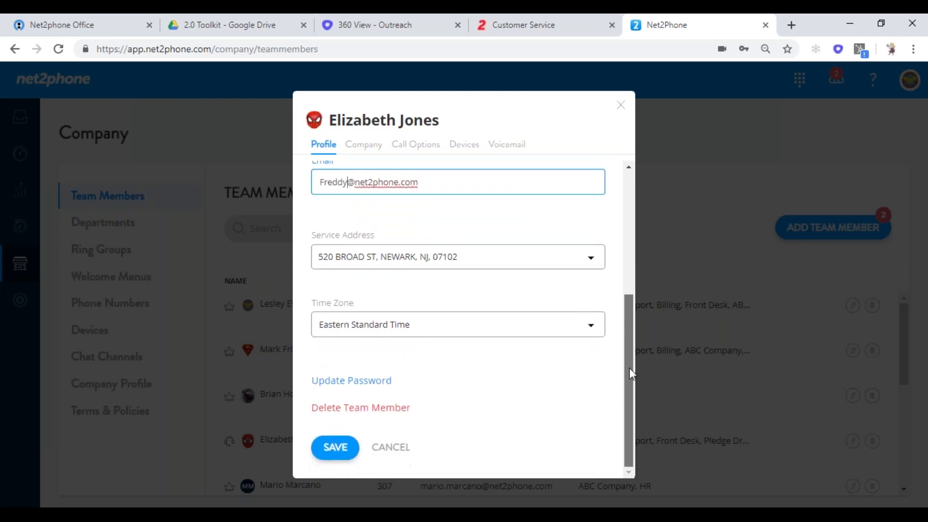
left_click(591, 262)
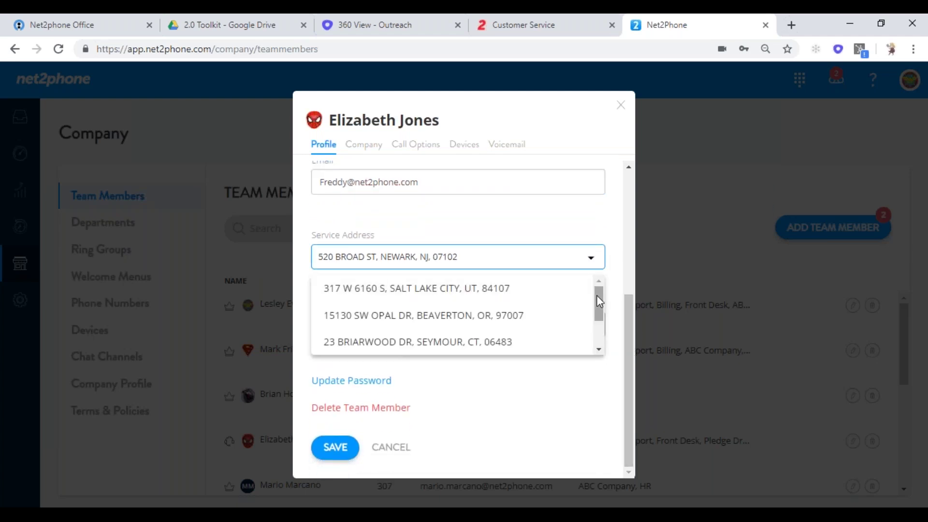
left_click_drag(597, 295, 597, 338)
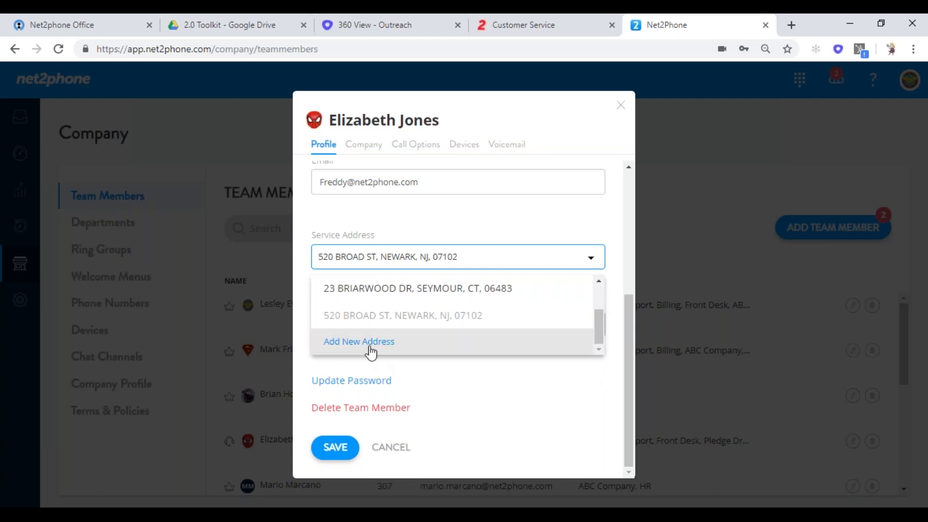
left_click(483, 214)
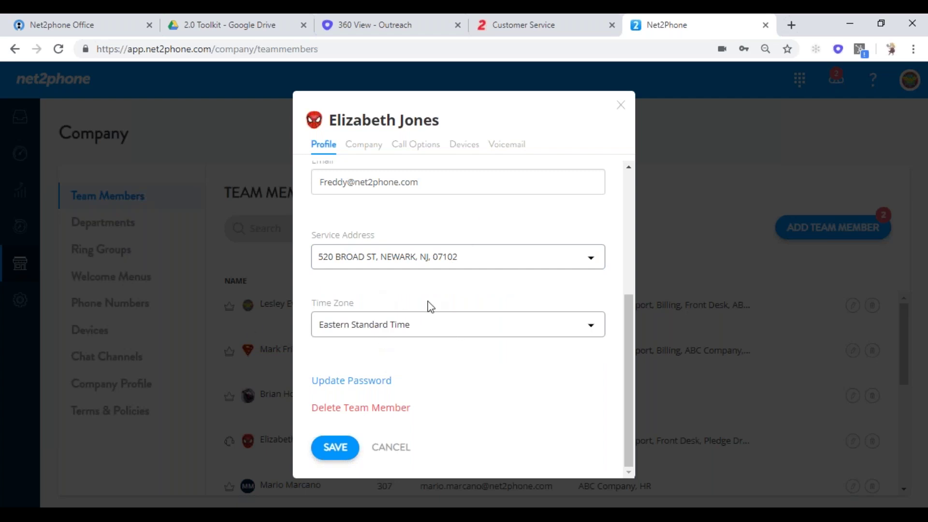
left_click(591, 327)
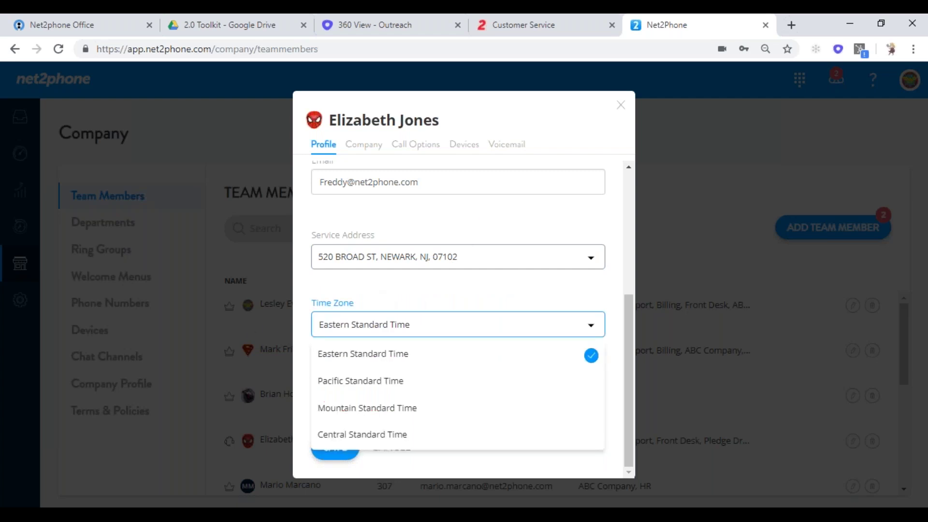
left_click(559, 292)
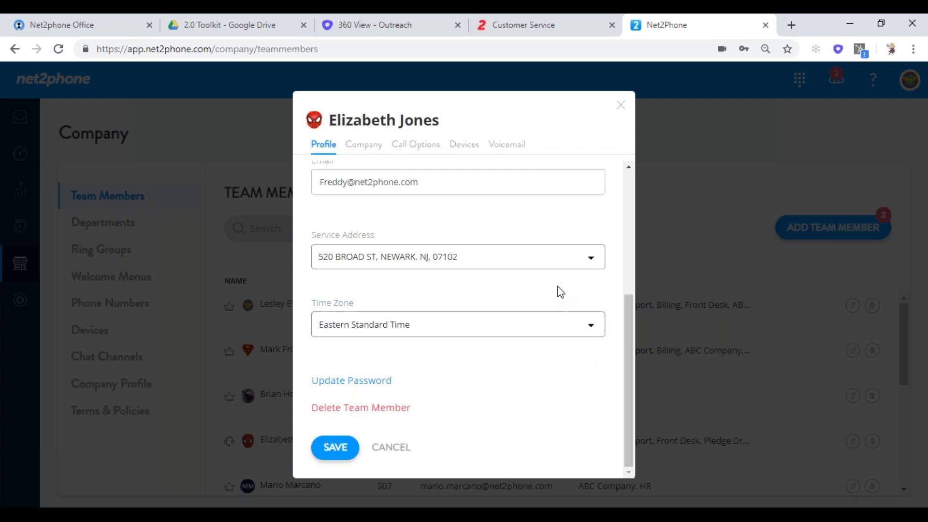
left_click(339, 450)
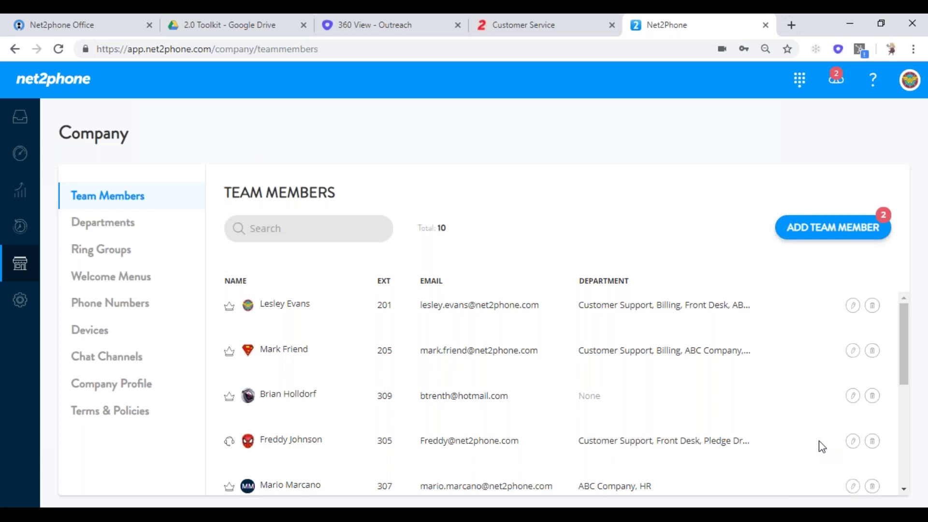
- Reopen the renamed member's profile and view their Company details
left_click(852, 441)
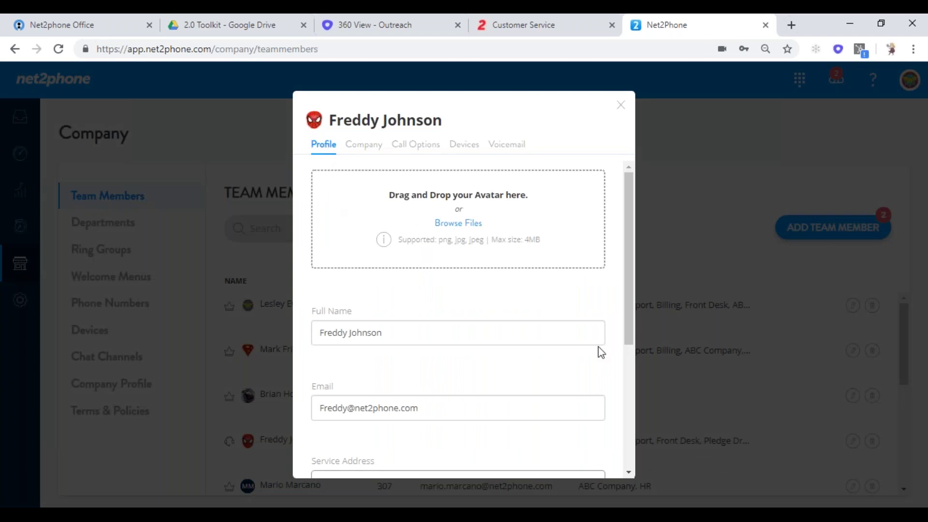
left_click_drag(625, 321, 609, 238)
left_click(373, 146)
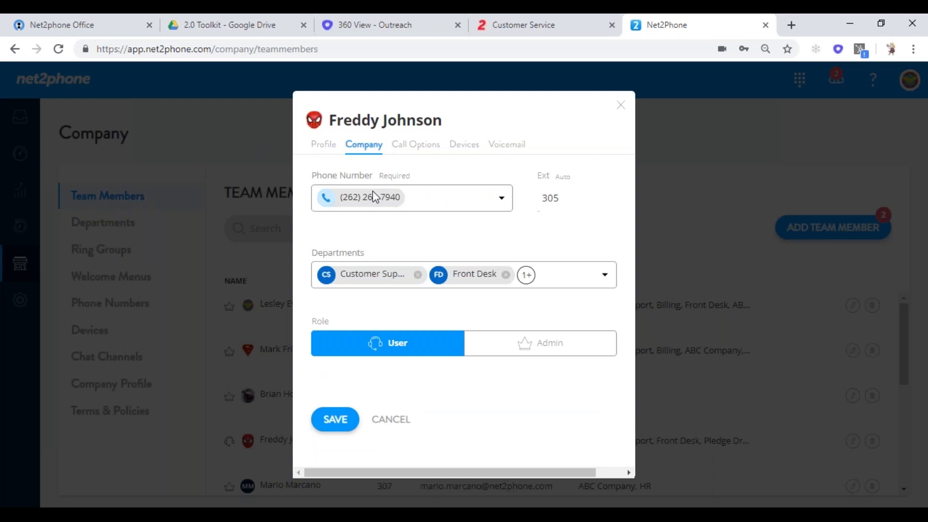
- Change the extension from 305 to 406, save, and bring up Call Options
left_click(572, 202)
left_click_drag(573, 202, 518, 219)
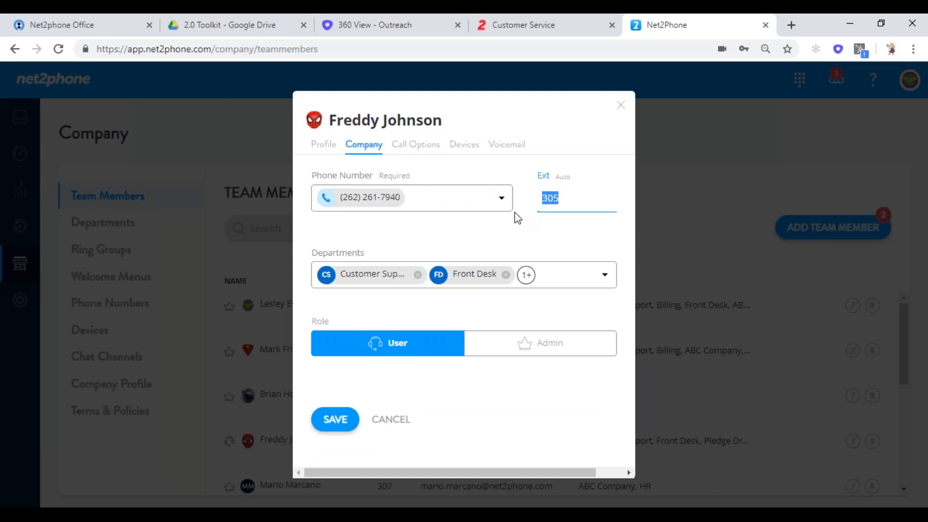
type("406")
left_click(645, 194)
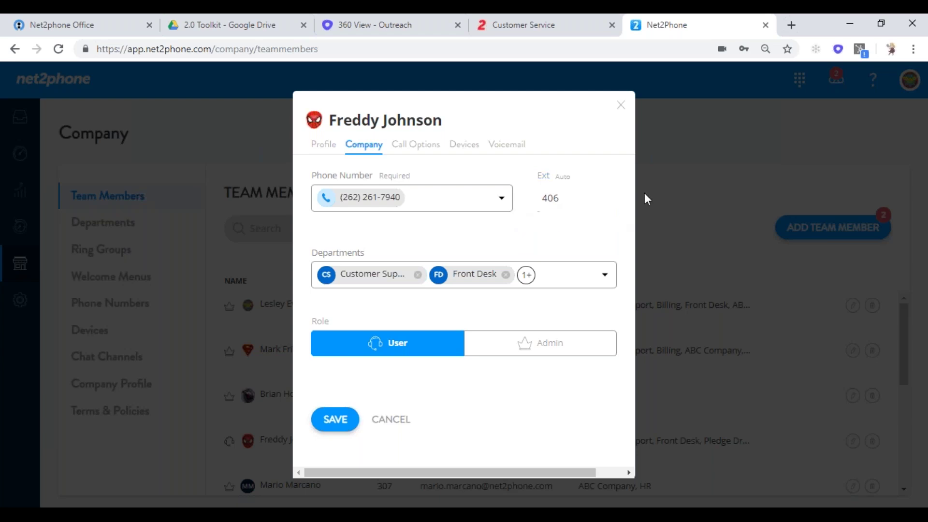
left_click(335, 419)
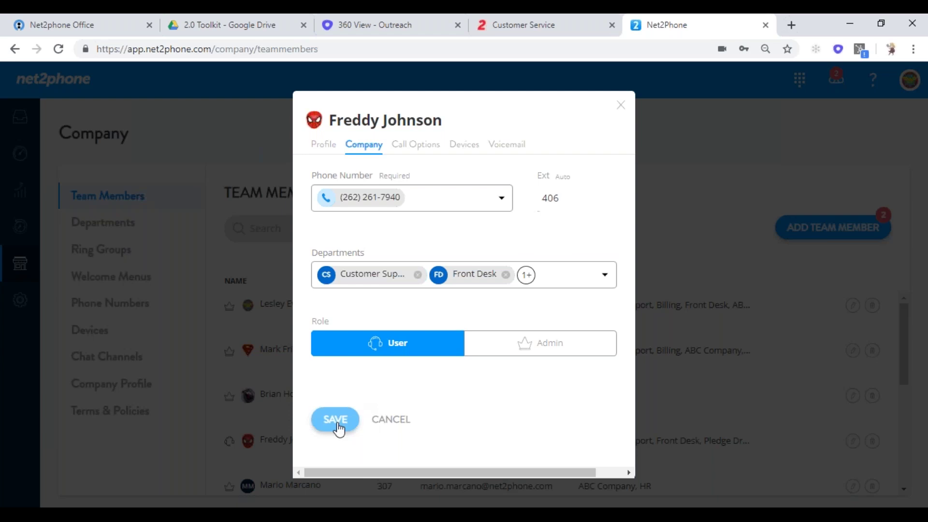
left_click(426, 150)
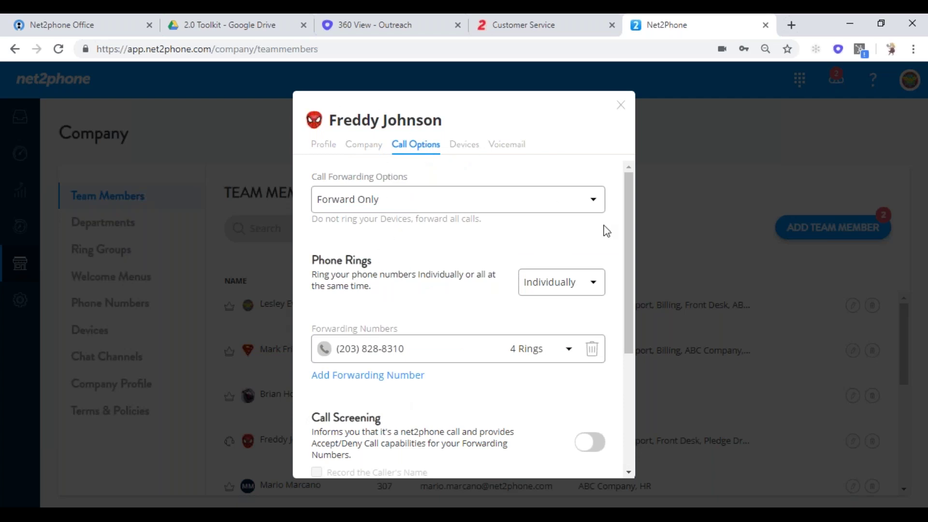
- Switch call forwarding to Ring Both and delete the existing forwarding number
left_click(593, 203)
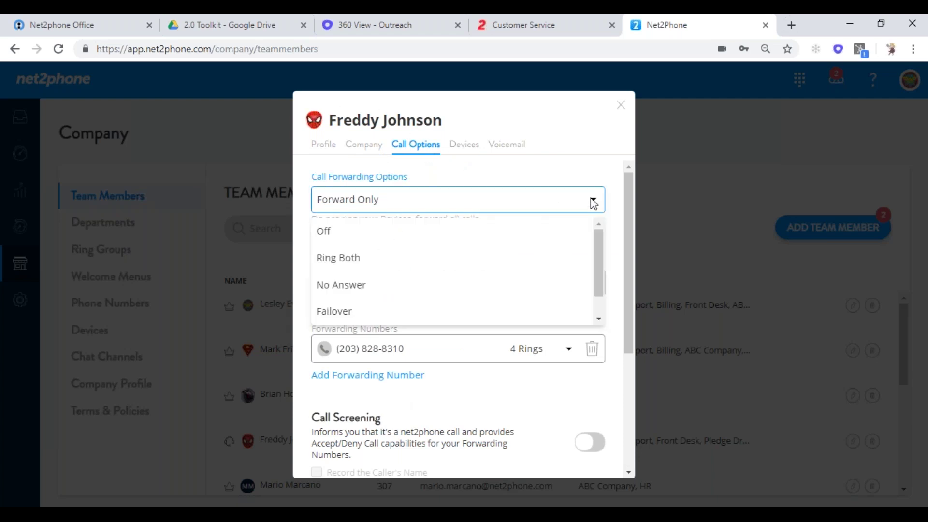
left_click(549, 232)
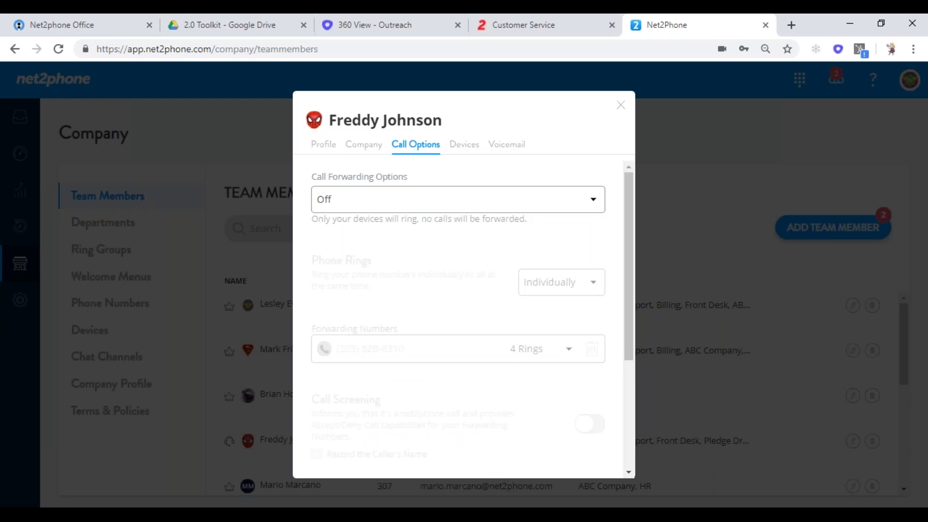
left_click(593, 200)
left_click(548, 262)
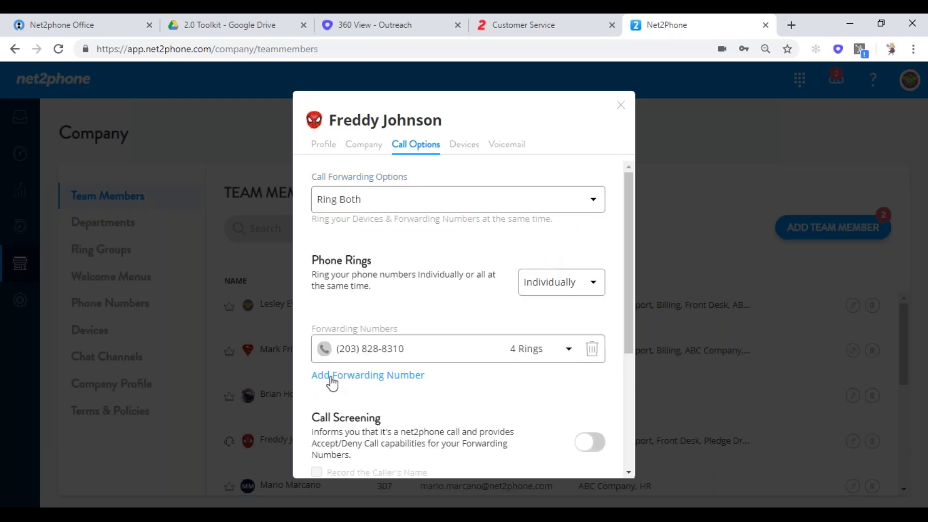
left_click(593, 351)
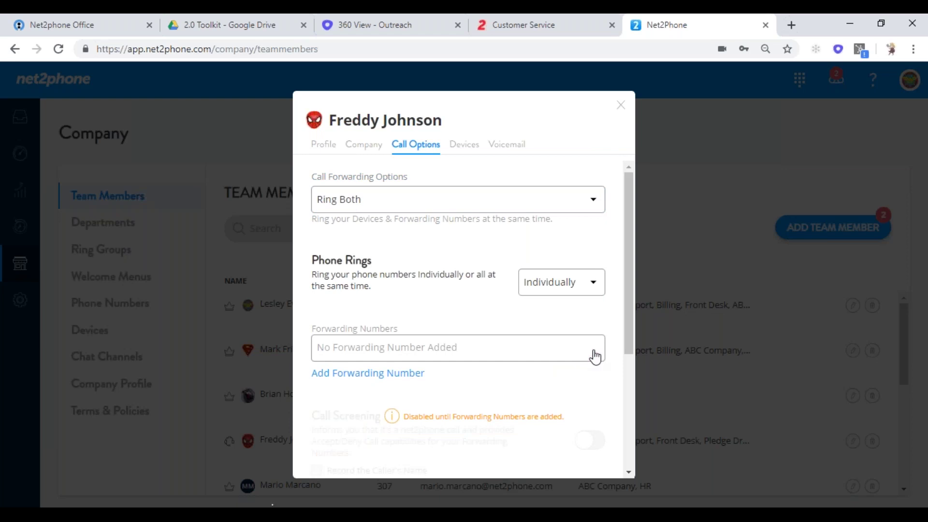
- Reselect Ring Both as the forwarding option and begin adding a forwarding number
left_click(595, 203)
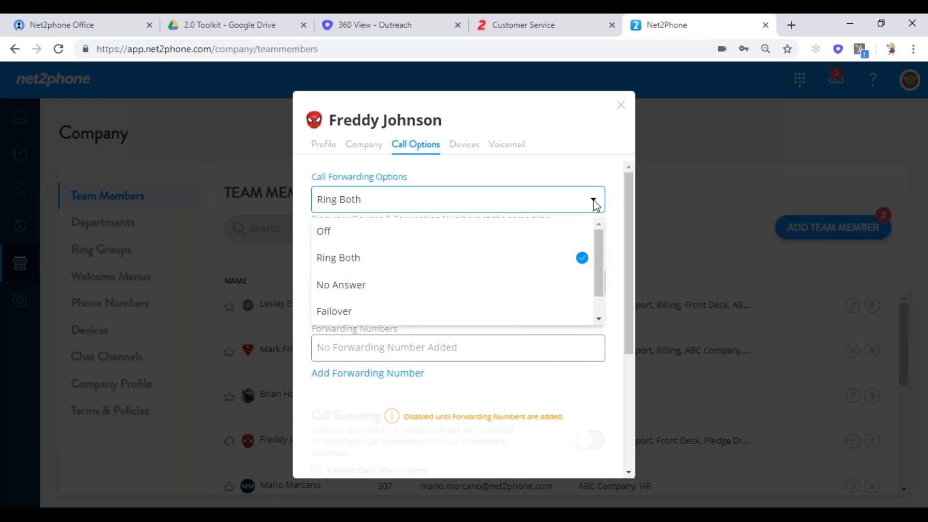
left_click(556, 237)
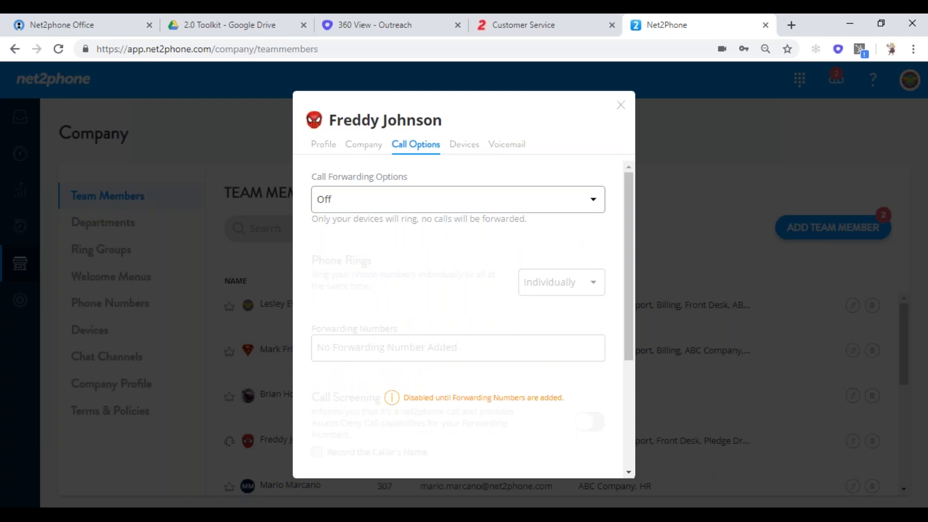
left_click(594, 199)
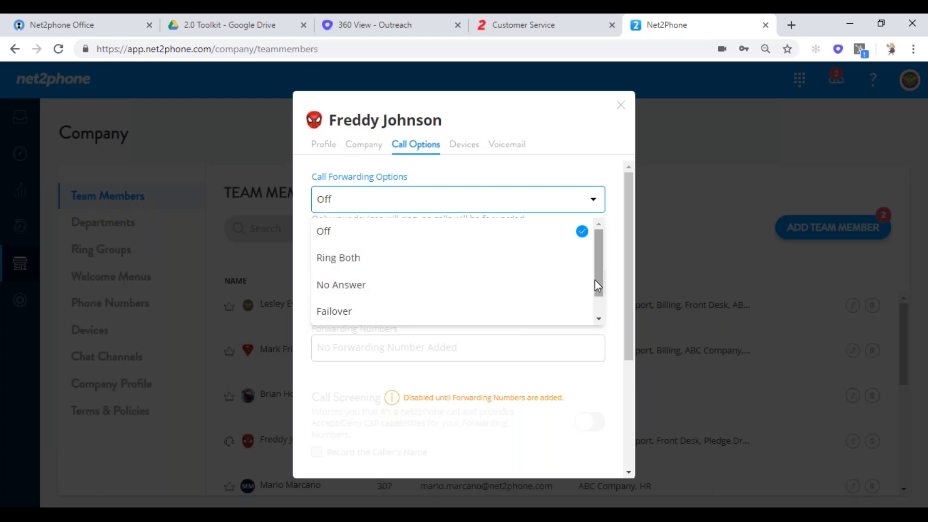
left_click(598, 320)
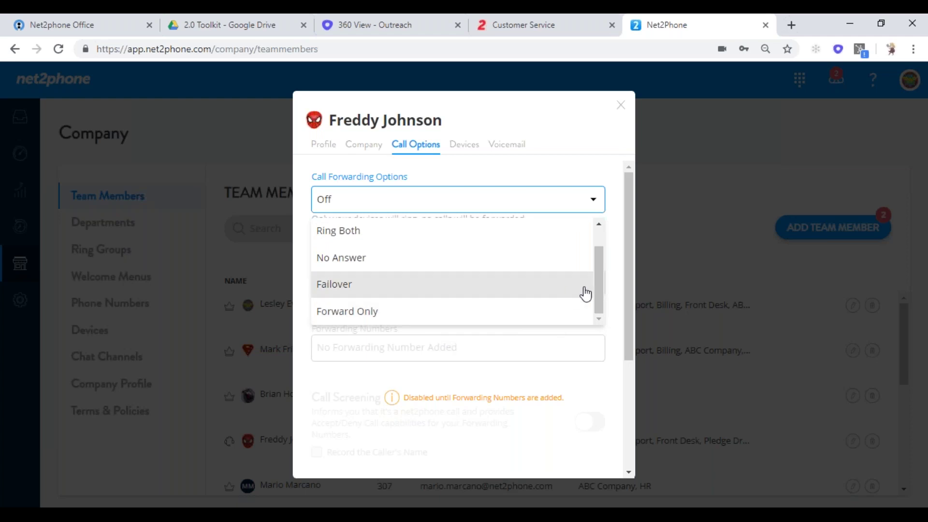
left_click_drag(598, 290, 599, 247)
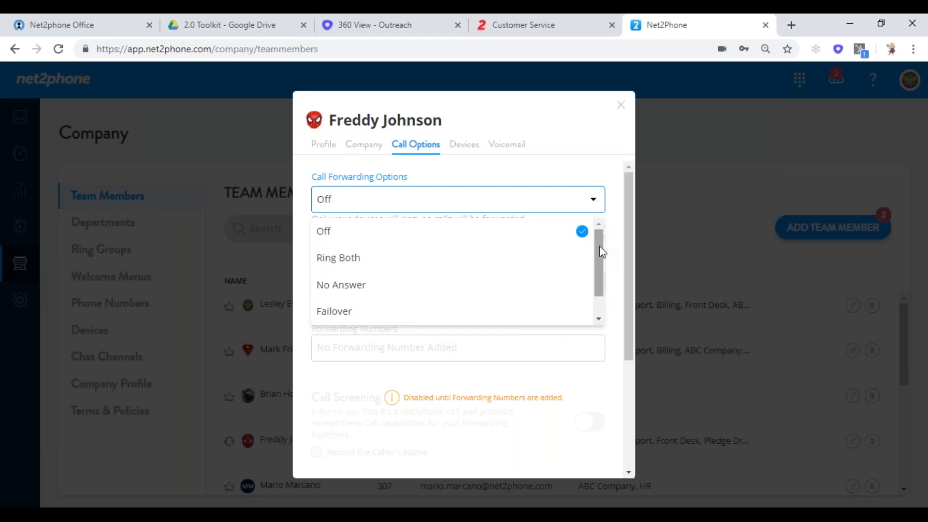
left_click(528, 259)
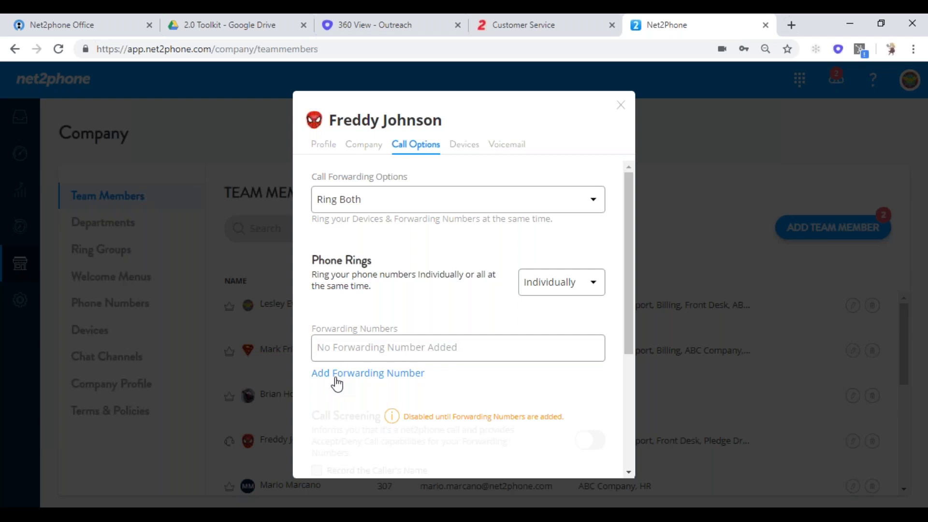
left_click(337, 382)
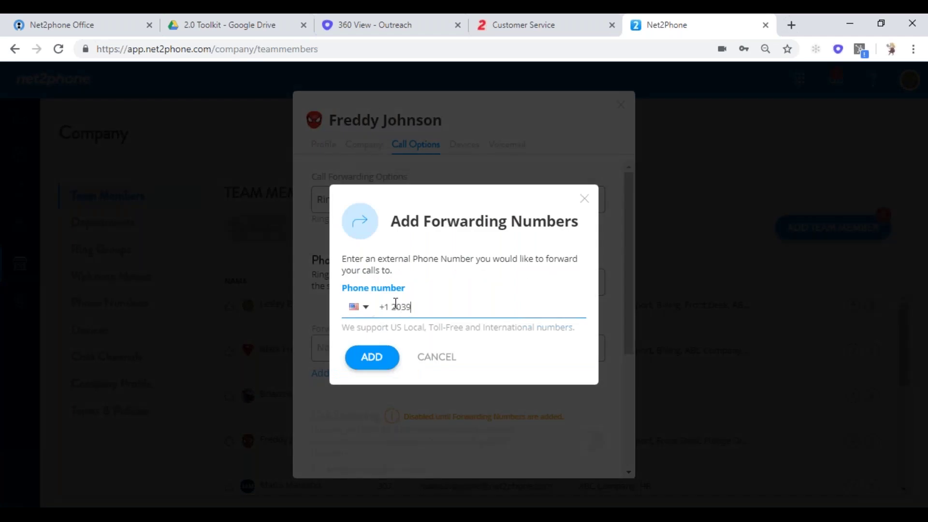
- Add the new forwarding phone number to the list
left_click(387, 365)
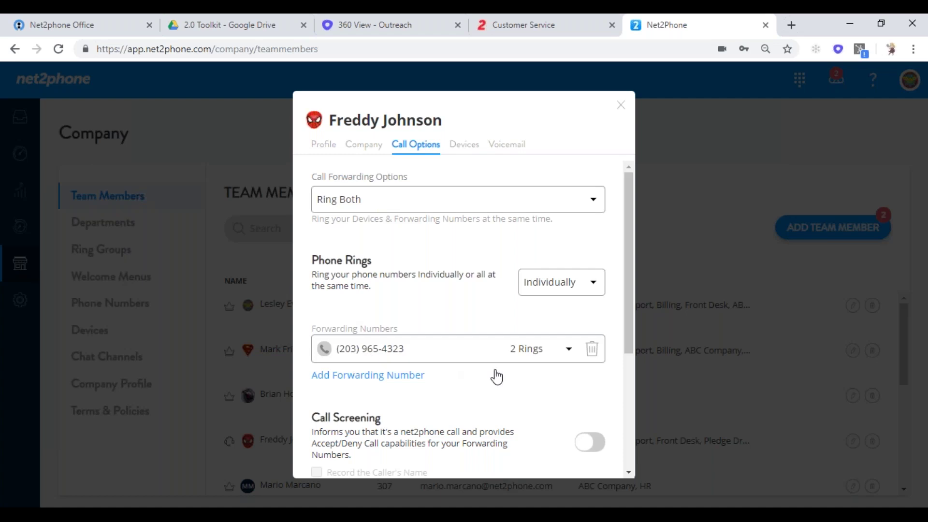
left_click_drag(628, 285, 633, 407)
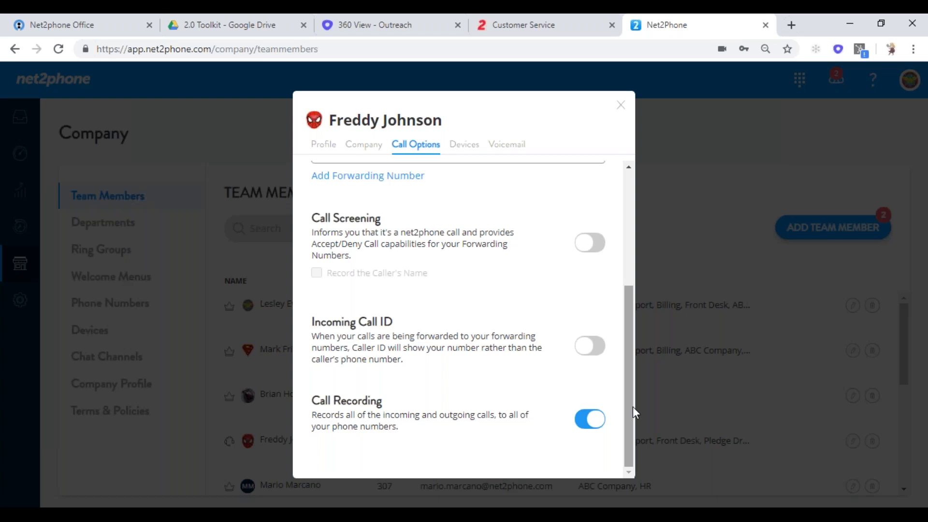
left_click(599, 356)
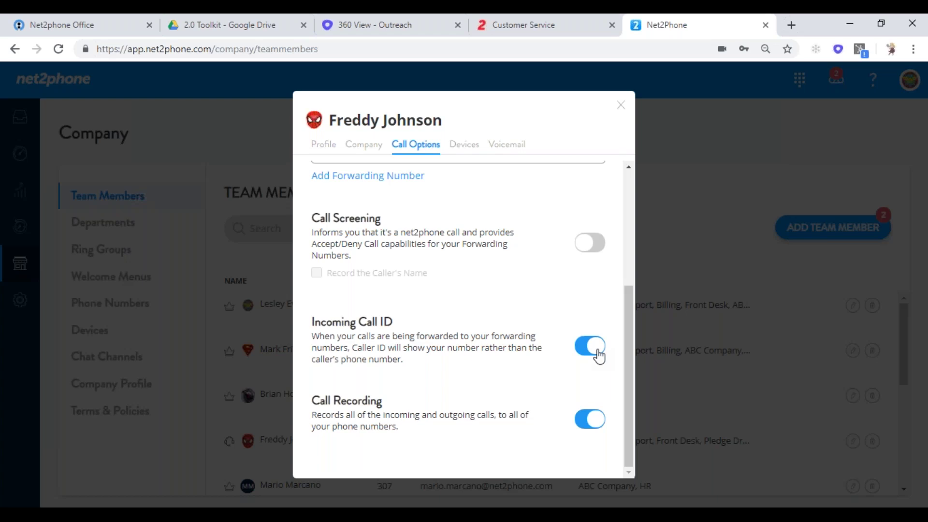
left_click(596, 348)
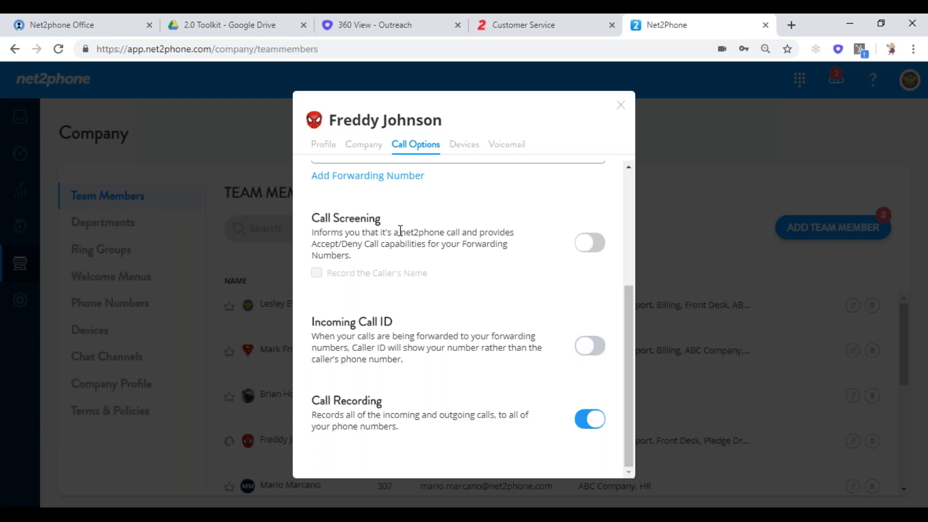
left_click(582, 351)
left_click(600, 243)
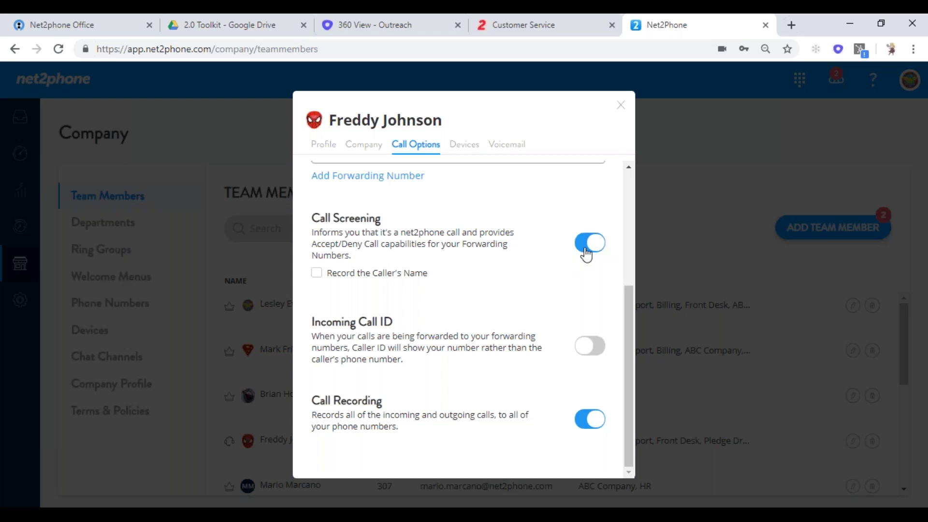
left_click(585, 250)
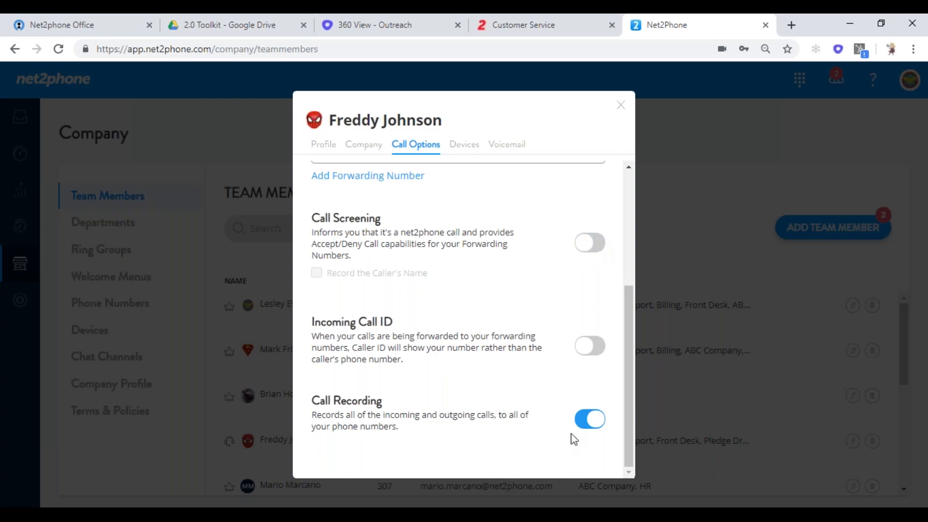
left_click(593, 420)
left_click(598, 422)
- Set the member's outbound Caller ID to the Open AA number in Devices
left_click(474, 146)
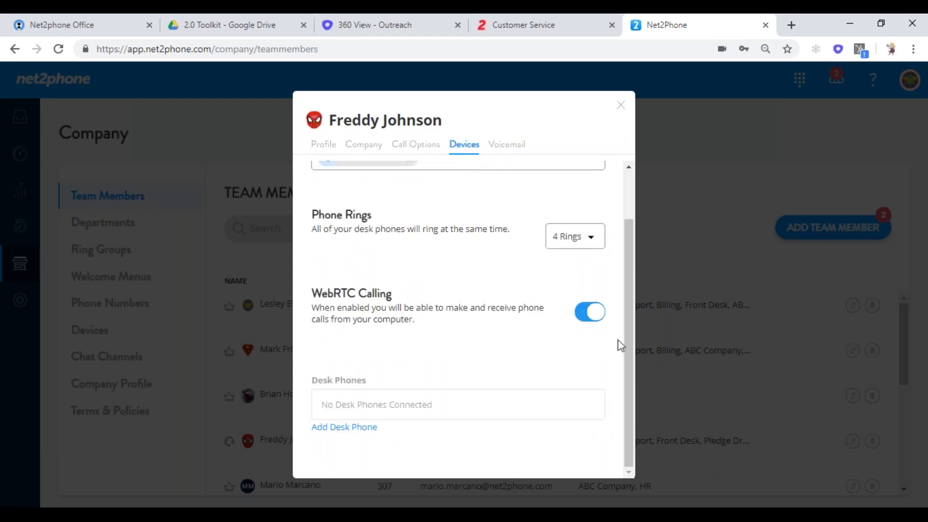
left_click_drag(630, 323, 622, 266)
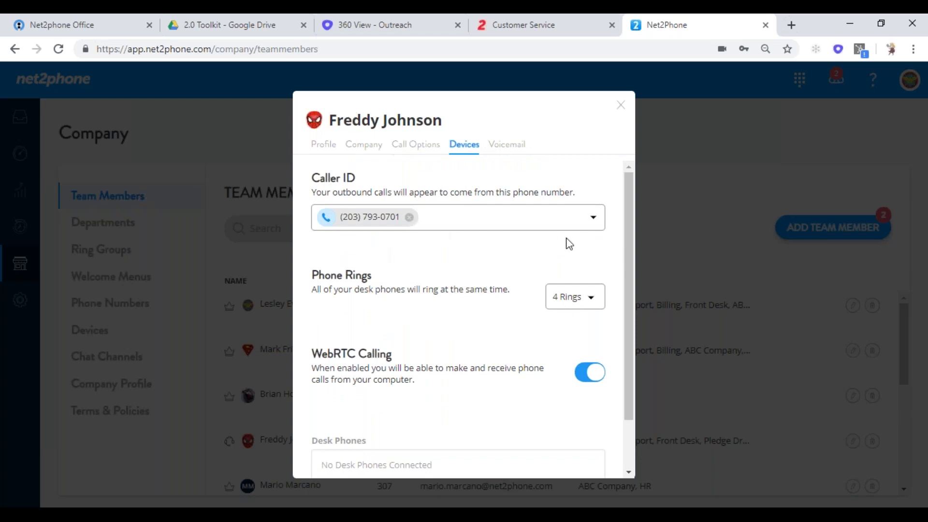
left_click(594, 219)
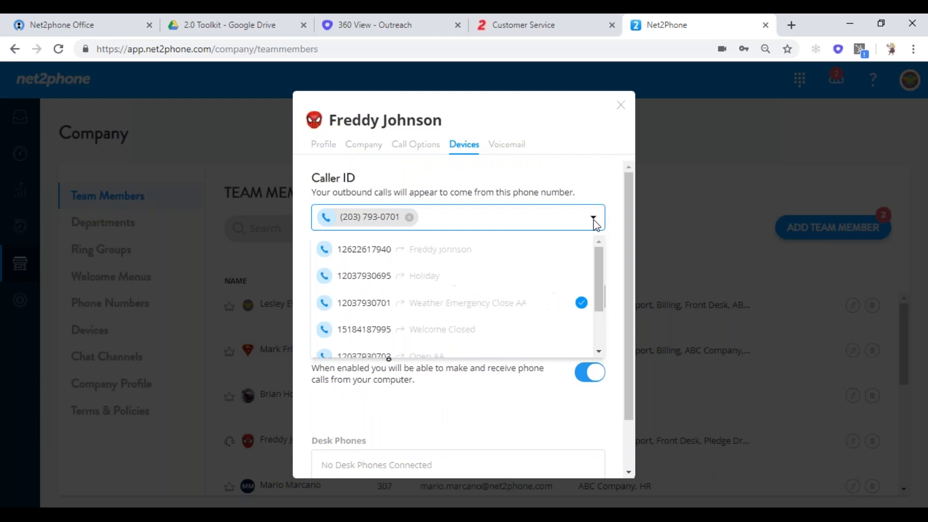
left_click(465, 247)
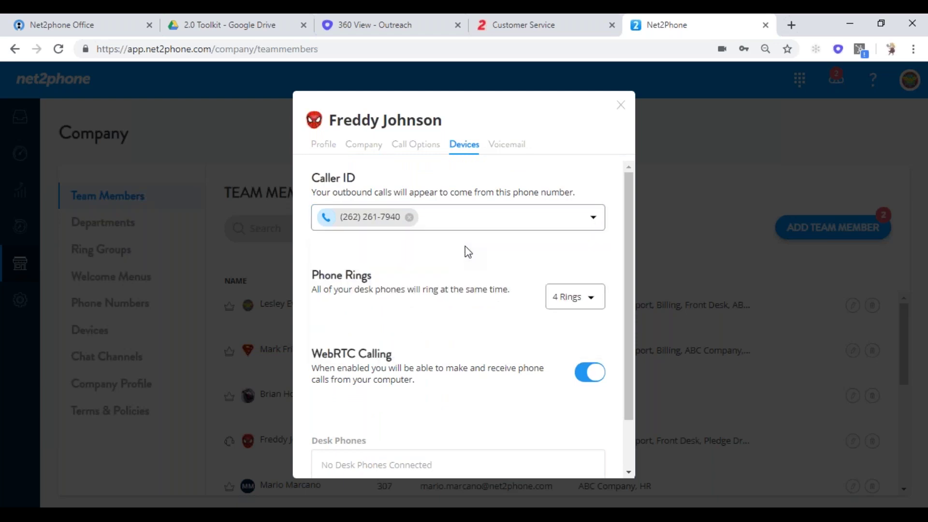
left_click(592, 217)
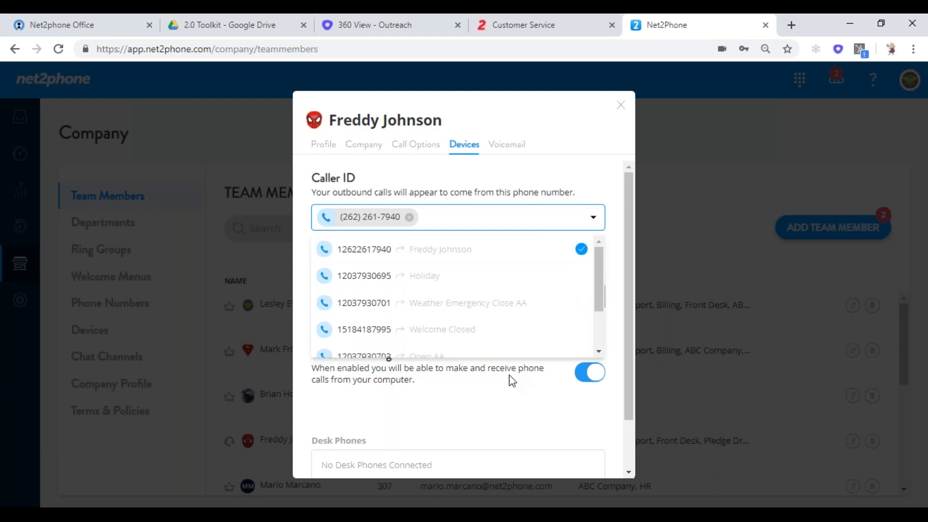
left_click_drag(602, 282, 599, 320)
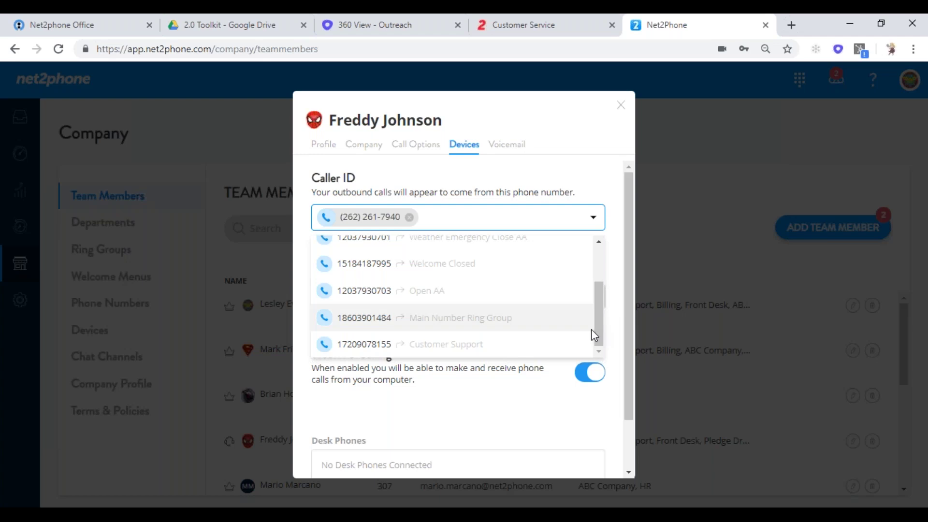
left_click(445, 299)
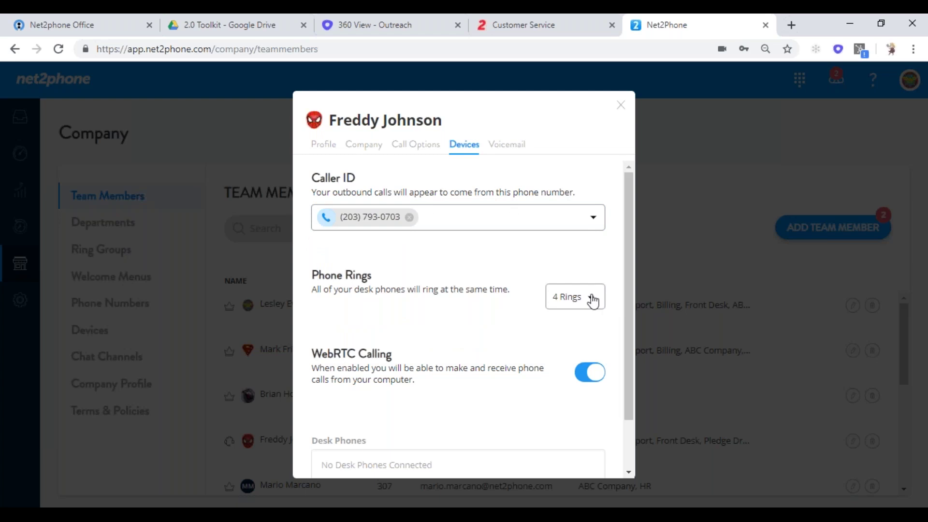
- Turn off WebRTC Calling and bring up the Voicemail settings
left_click_drag(630, 272, 630, 333)
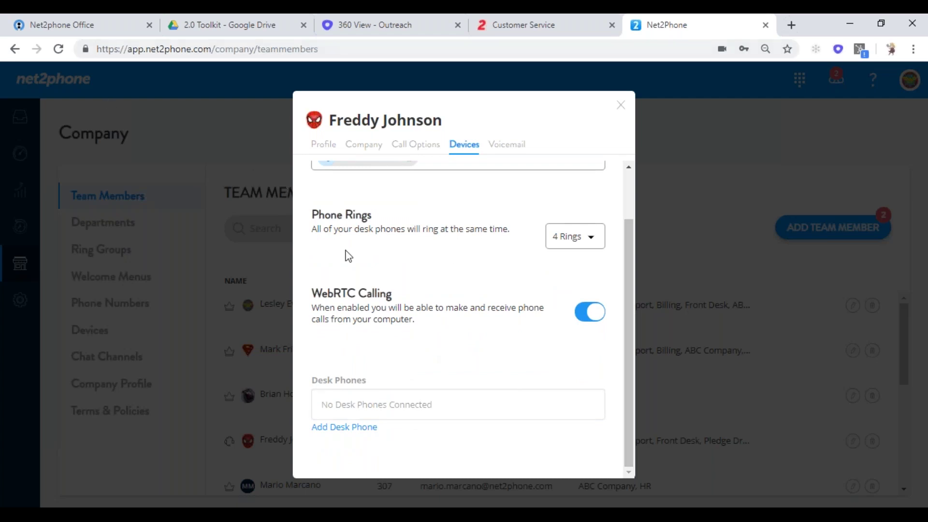
left_click(584, 315)
left_click(505, 147)
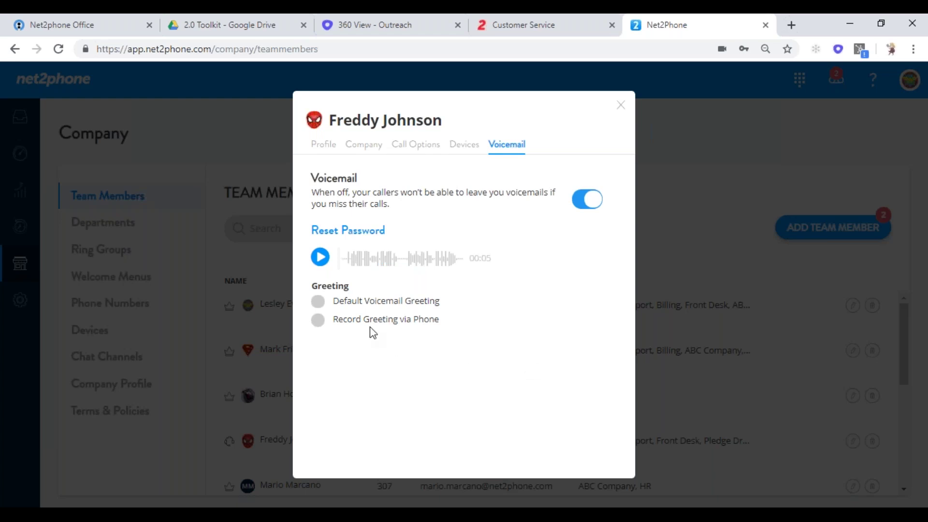
- Set the voicemail greeting to Record Greeting via Phone and close the member's settings
left_click(321, 323)
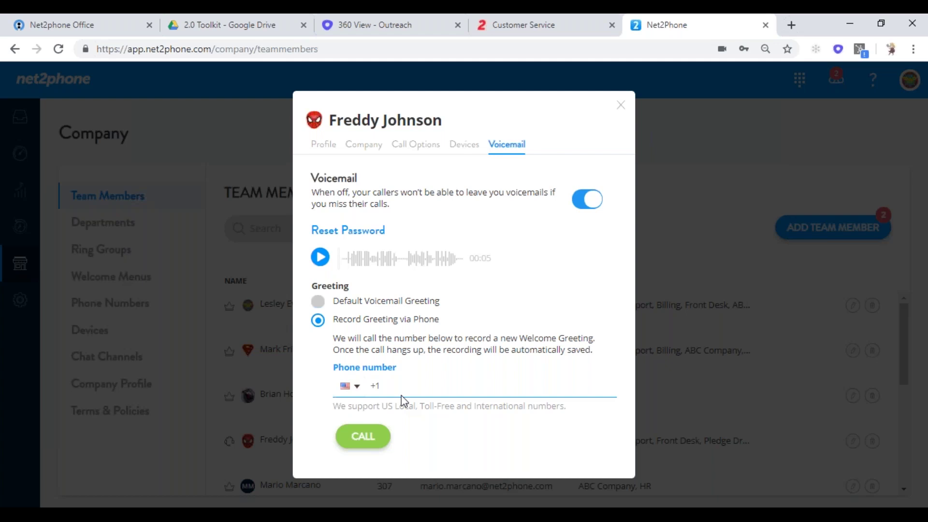
left_click(620, 106)
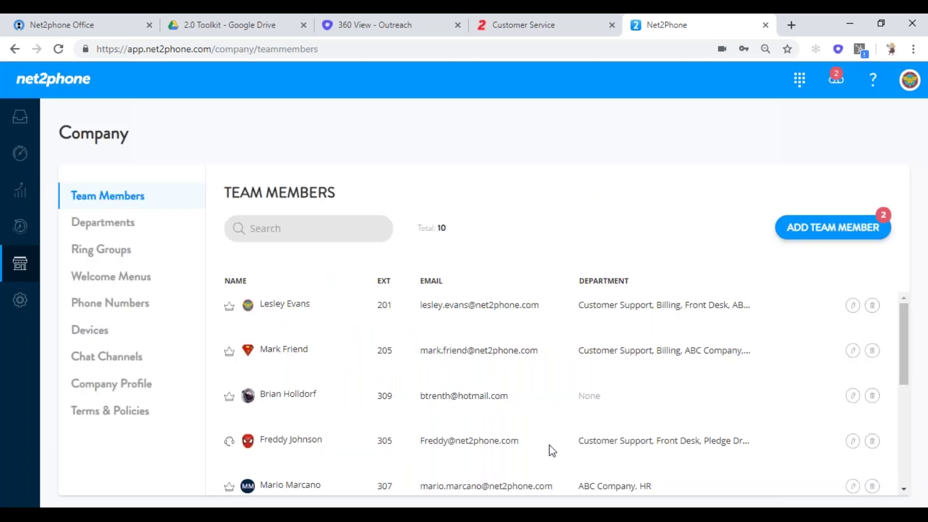
left_click_drag(903, 321, 890, 300)
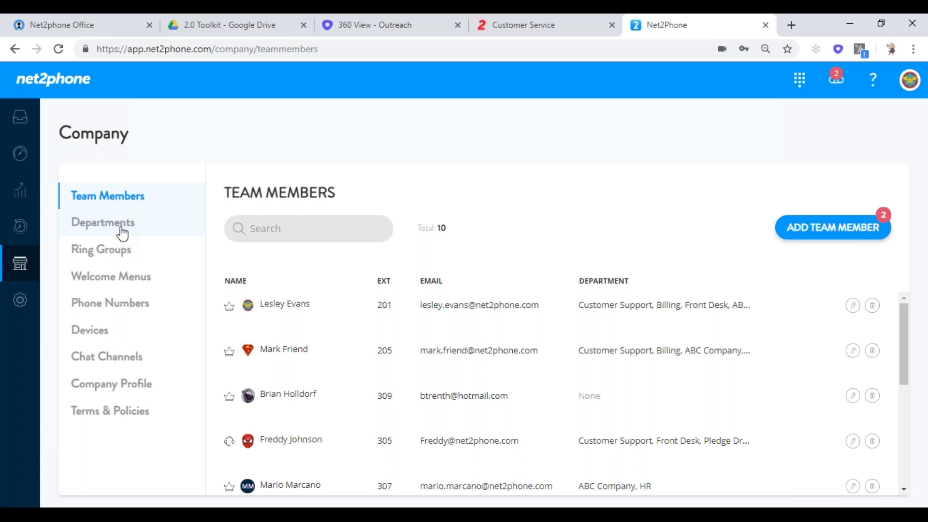
- Open the company's Team Members list from the Company sidebar
left_click(123, 234)
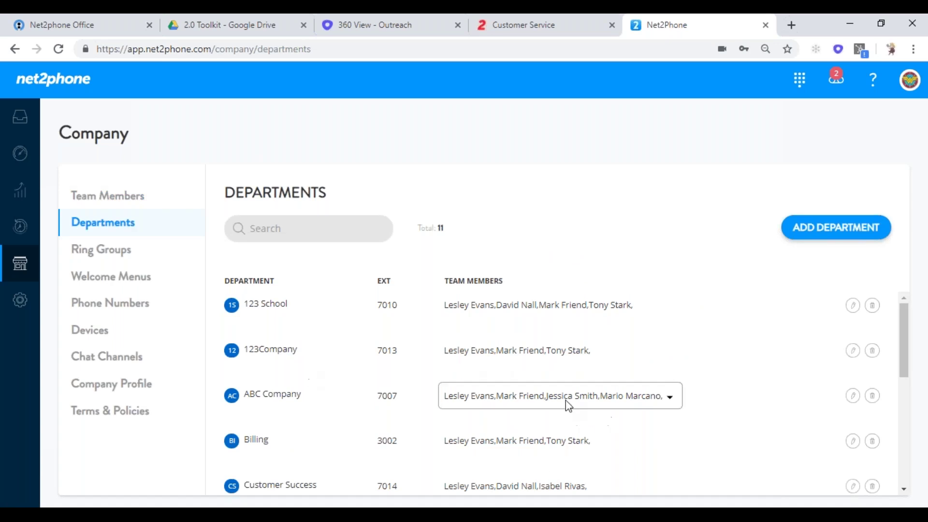
- Delete the 123 School department, then open Customer Support (extension 3001) for editing
left_click(872, 306)
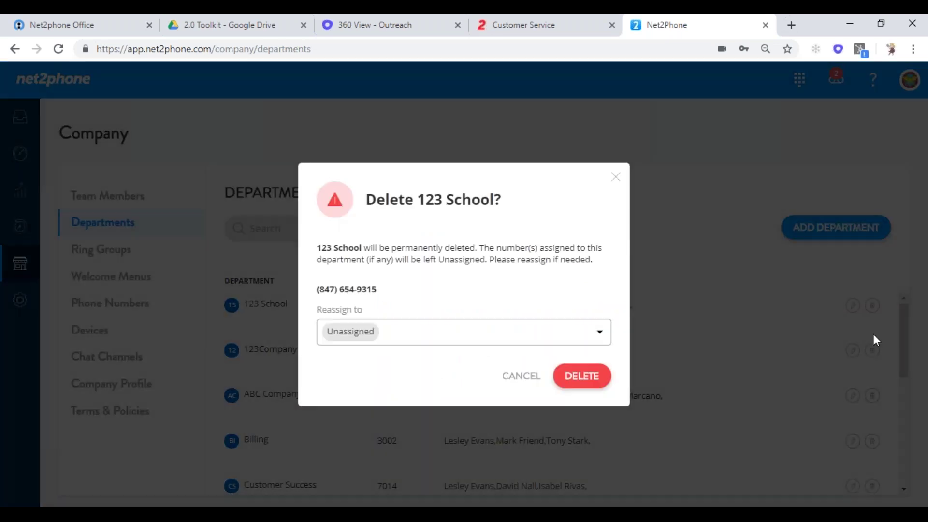
left_click(584, 379)
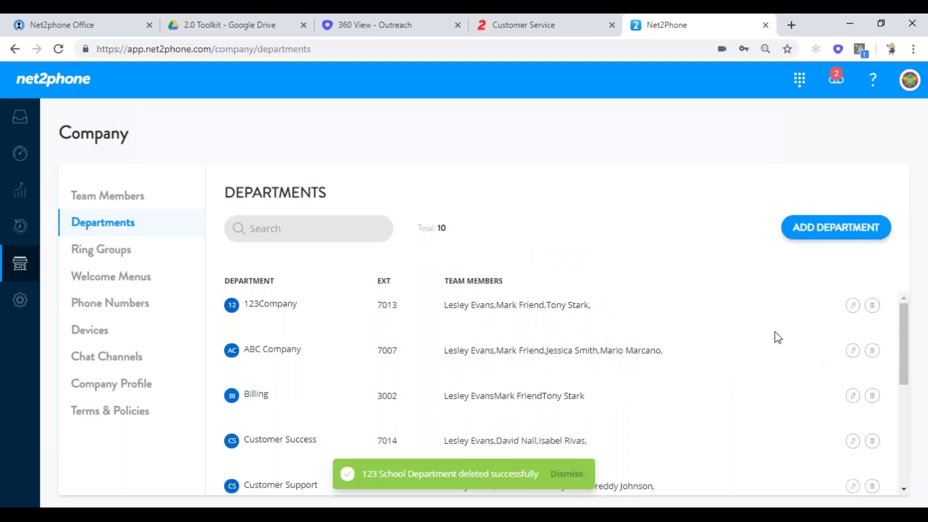
left_click_drag(908, 334, 904, 371)
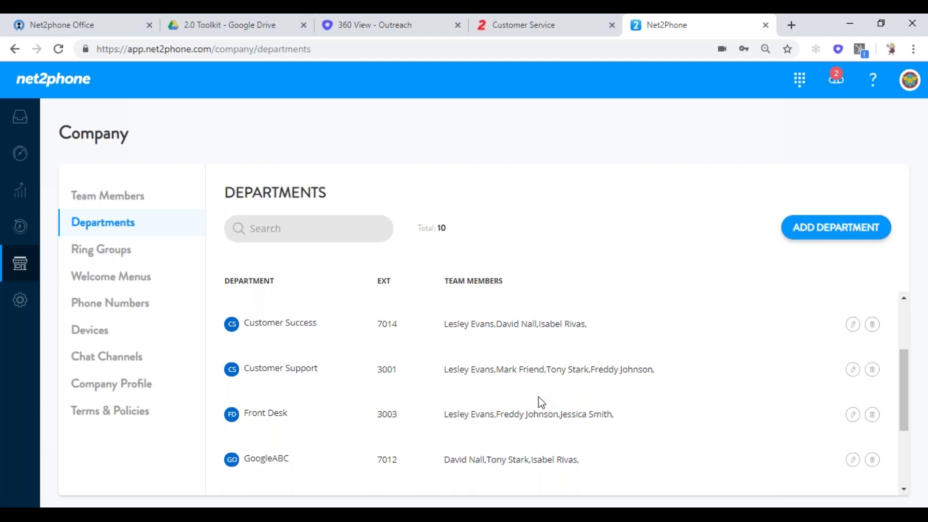
left_click(853, 370)
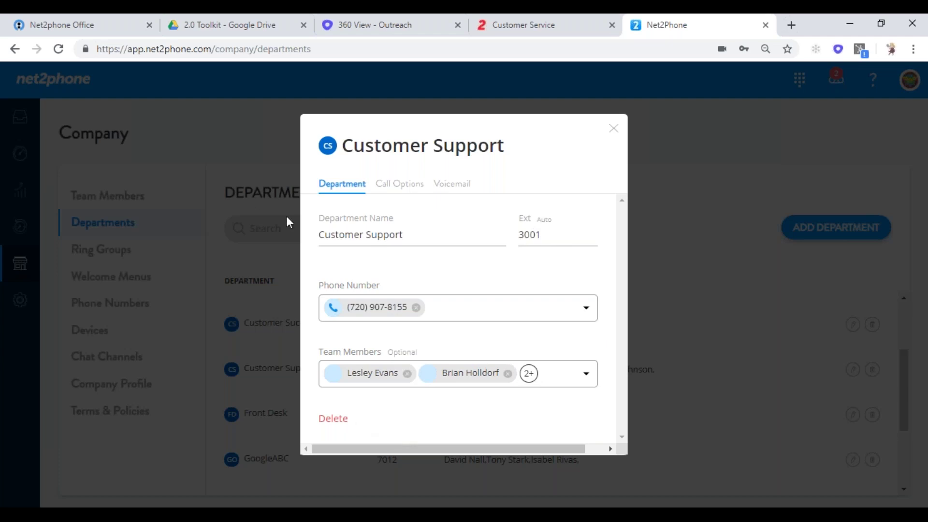
- Set Customer Support's call forwarding rule to Ring 1 Team Member At A Time
left_click(409, 186)
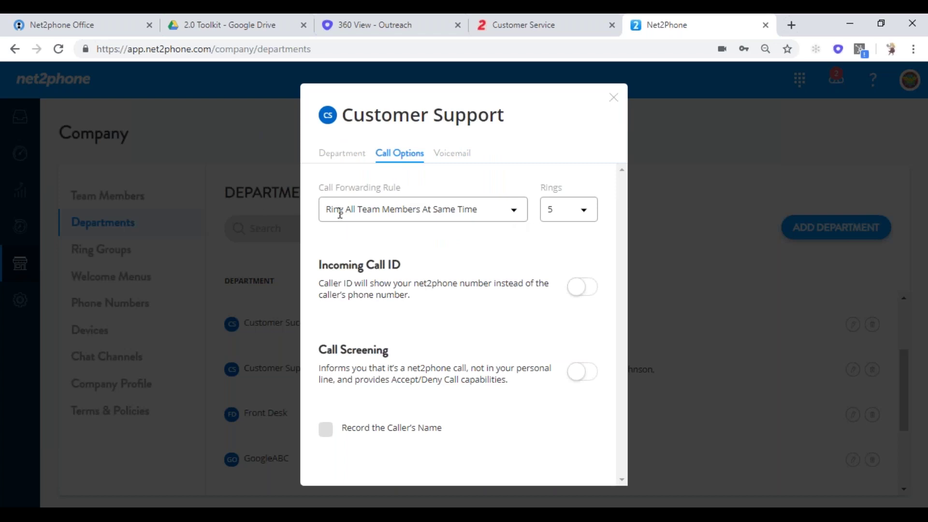
left_click(518, 216)
left_click(457, 271)
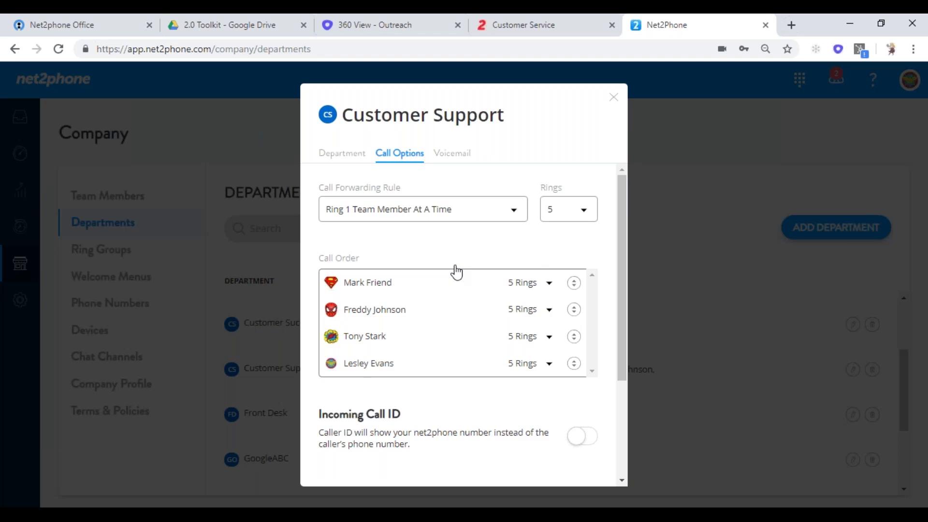
left_click_drag(410, 317, 400, 289)
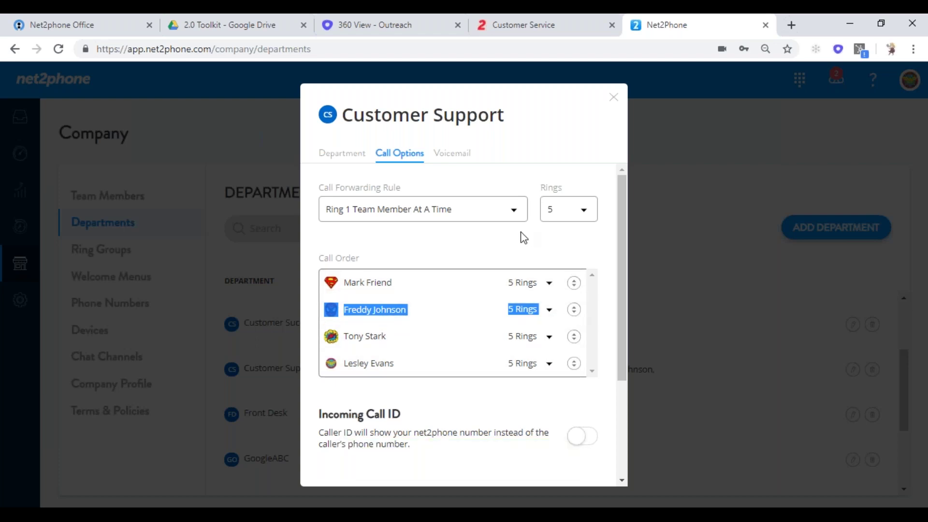
- Revert forwarding to Ring All Team Members At Same Time and view the voicemail settings
left_click(512, 216)
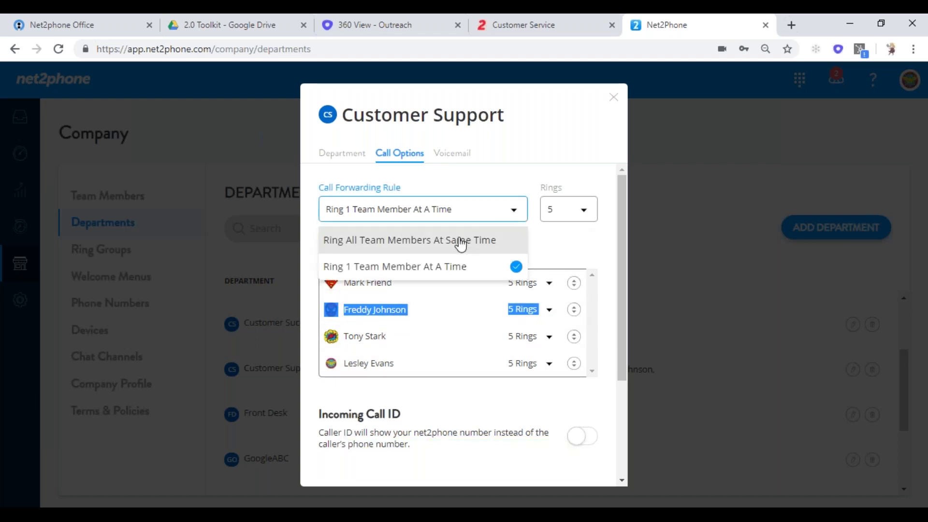
left_click(461, 240)
left_click(454, 155)
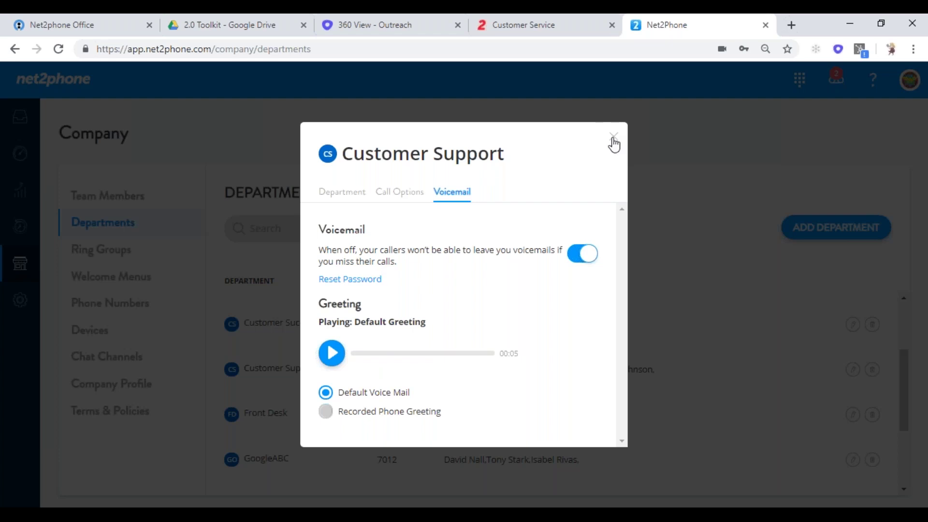
- Turn off Customer Support's voicemail, close its settings, and go to Ring Groups
left_click(575, 253)
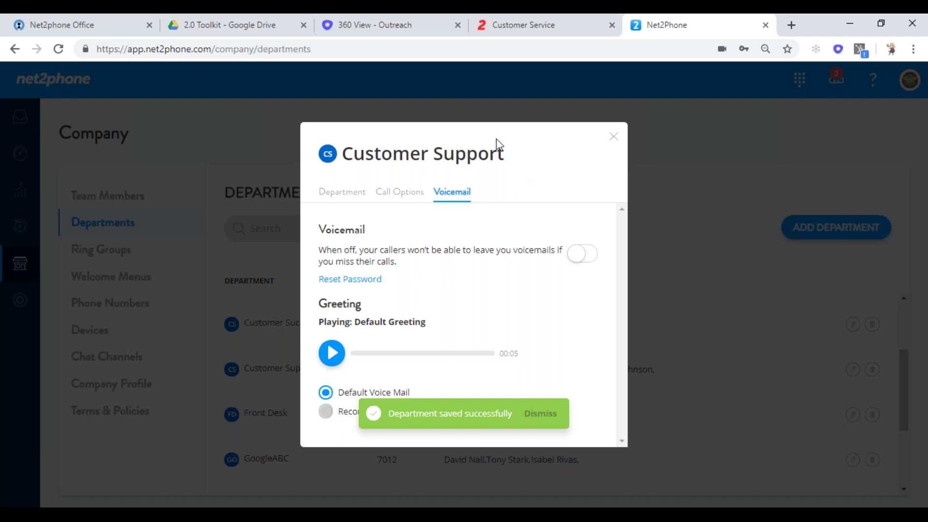
left_click(614, 138)
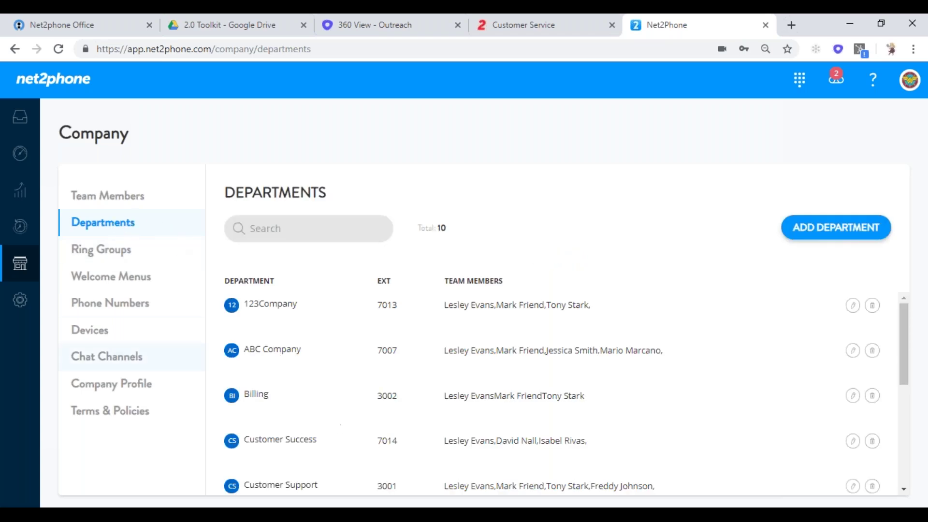
left_click(115, 250)
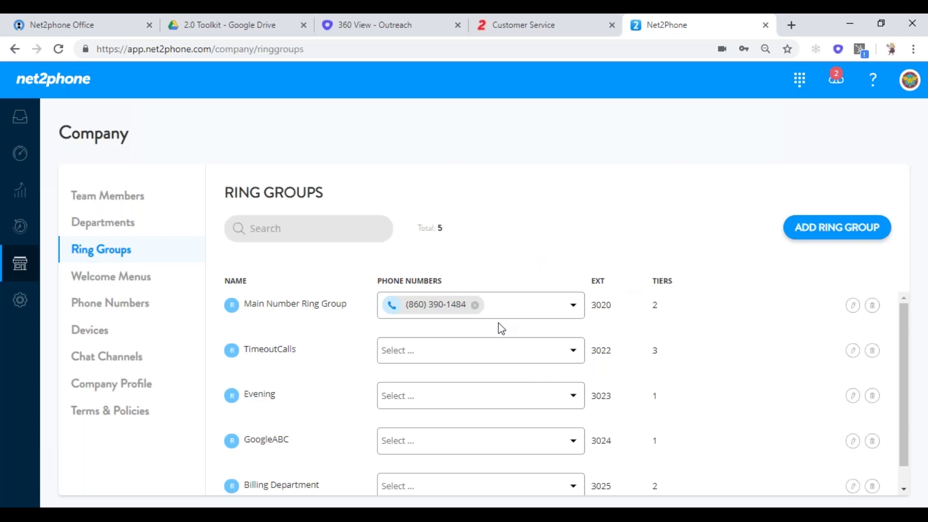
left_click(853, 305)
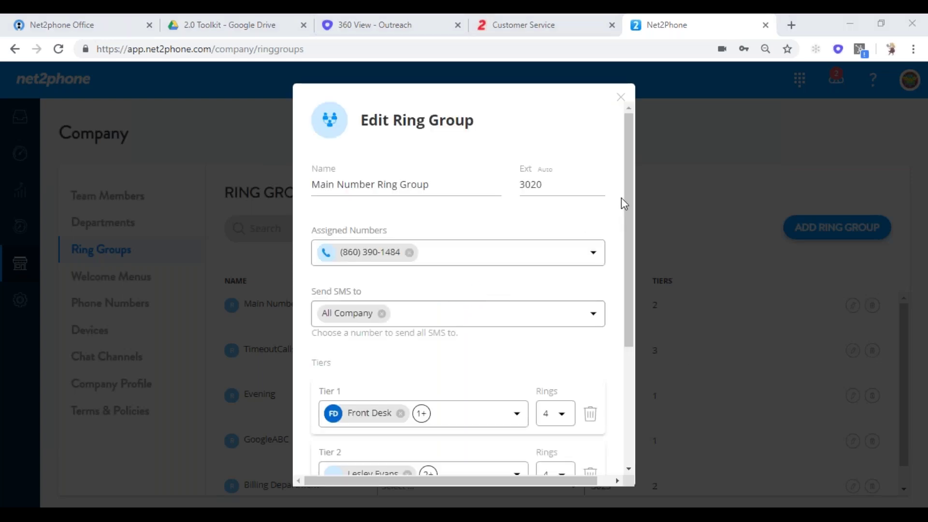
left_click_drag(630, 196, 624, 313)
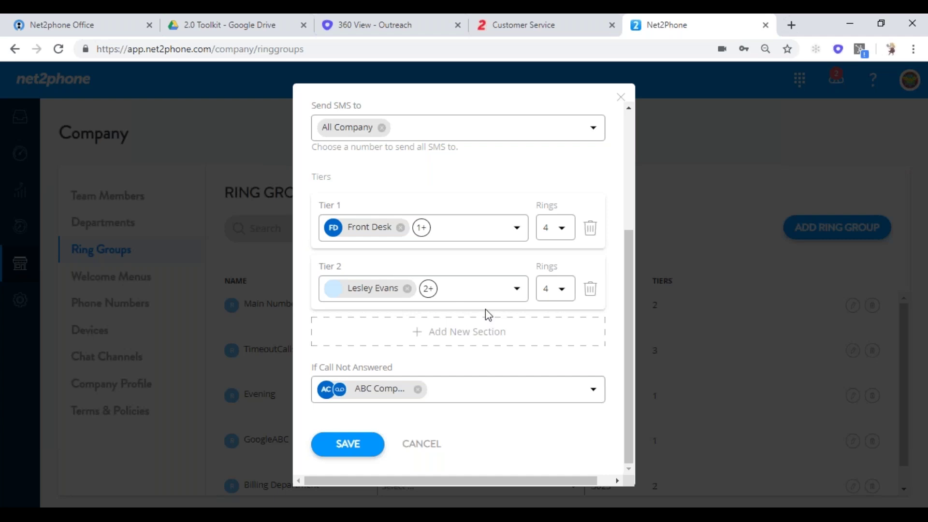
left_click(592, 292)
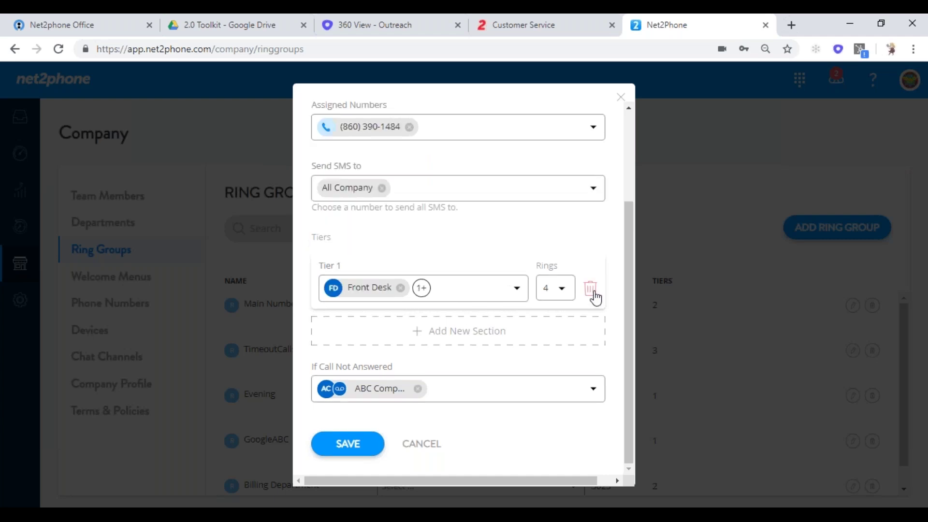
left_click(448, 340)
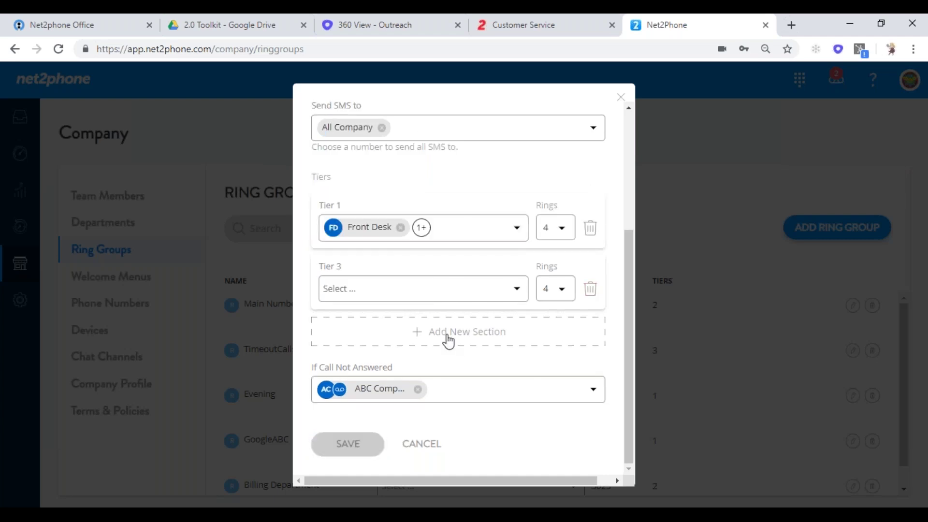
left_click(517, 289)
mouse_move(467, 340)
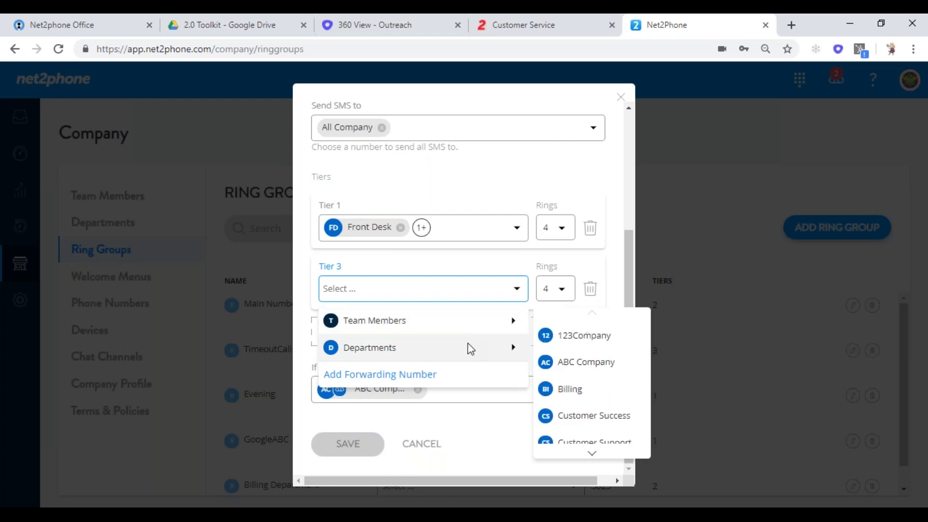
left_click(575, 442)
mouse_move(515, 349)
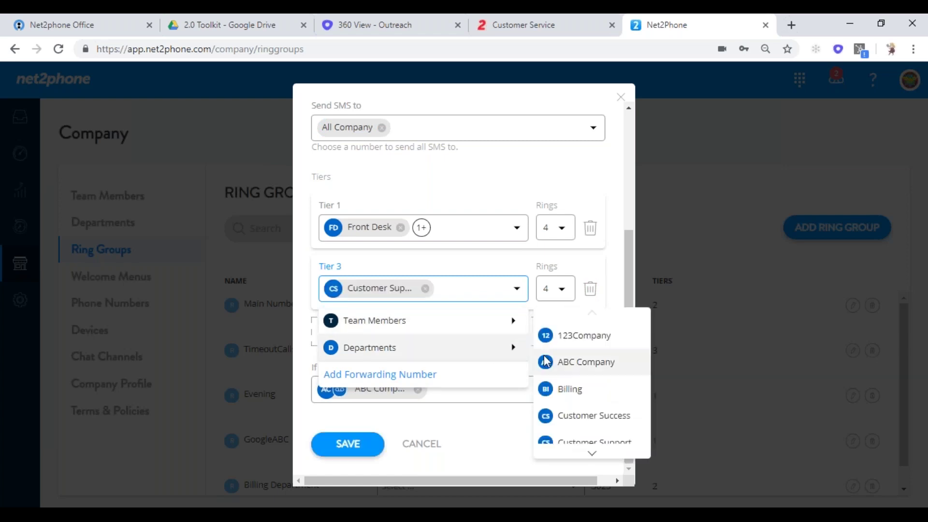
left_click(501, 269)
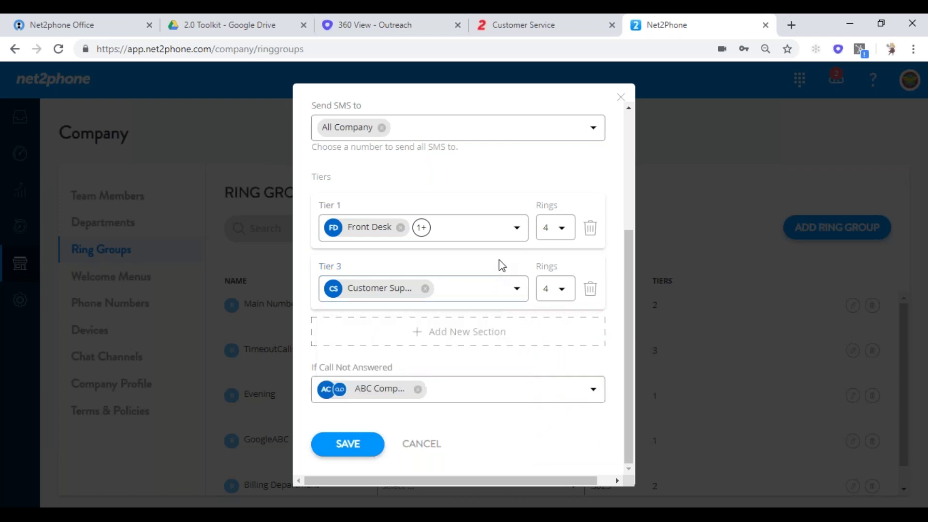
left_click(420, 338)
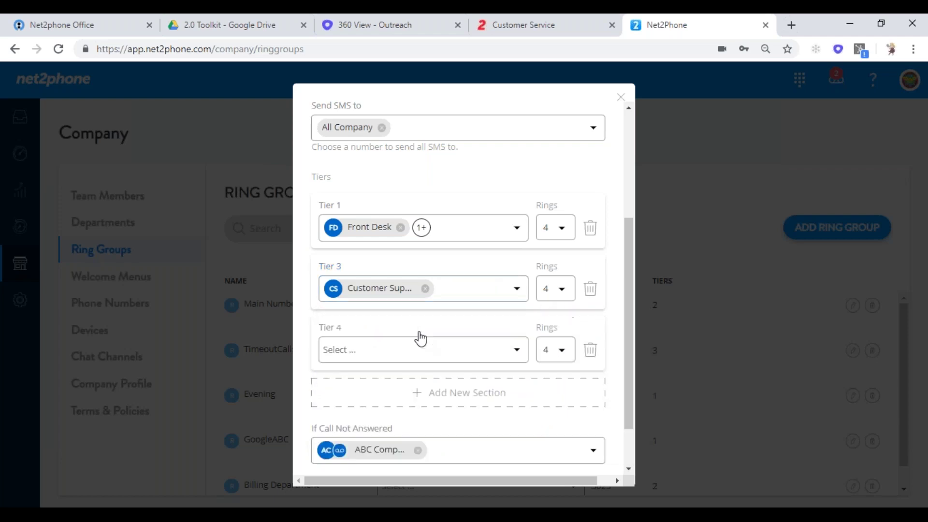
left_click(517, 356)
mouse_move(494, 410)
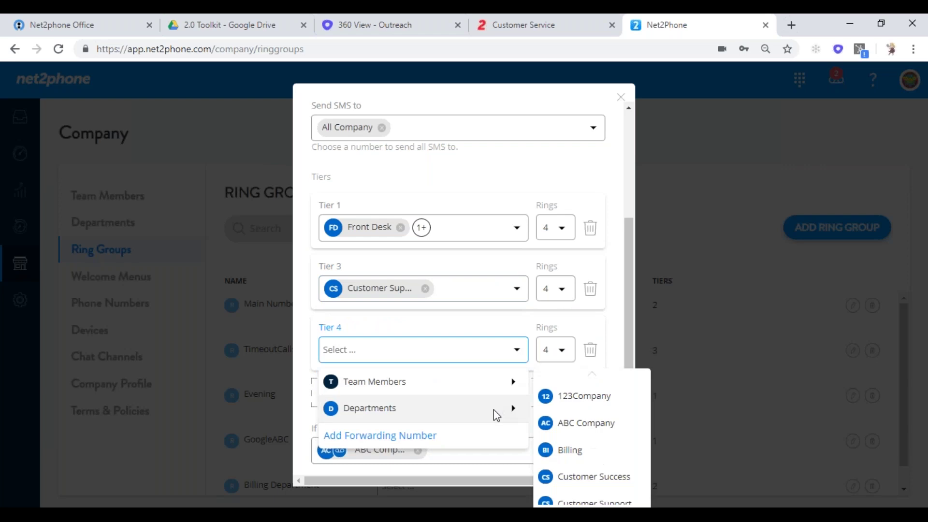
left_click(583, 504)
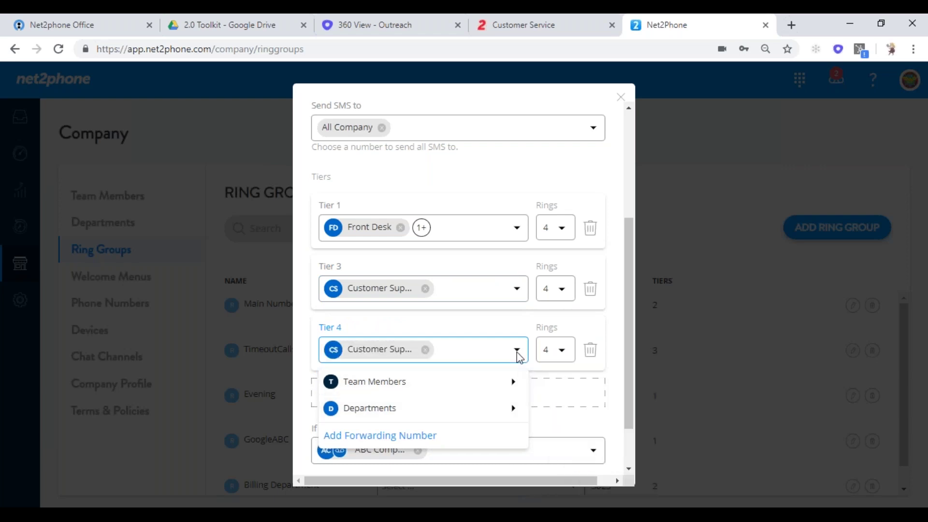
mouse_move(513, 382)
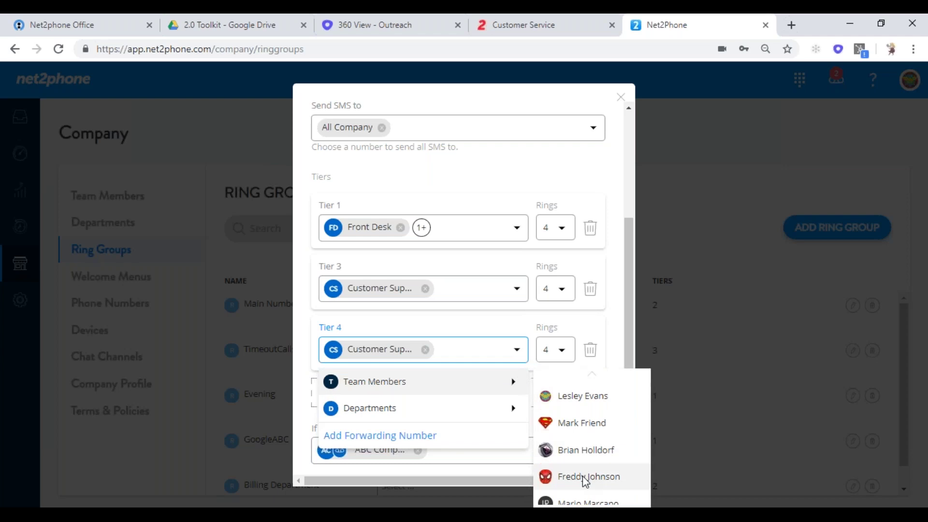
left_click(585, 503)
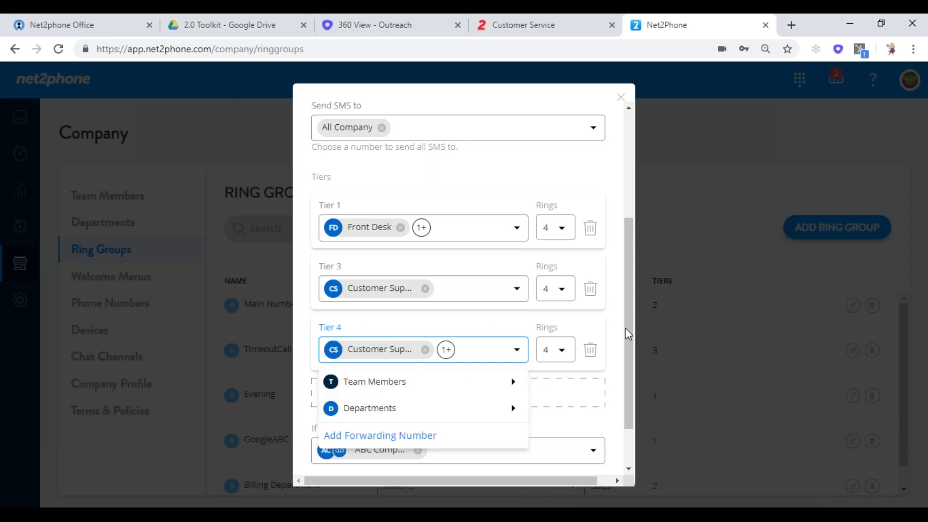
left_click(625, 368)
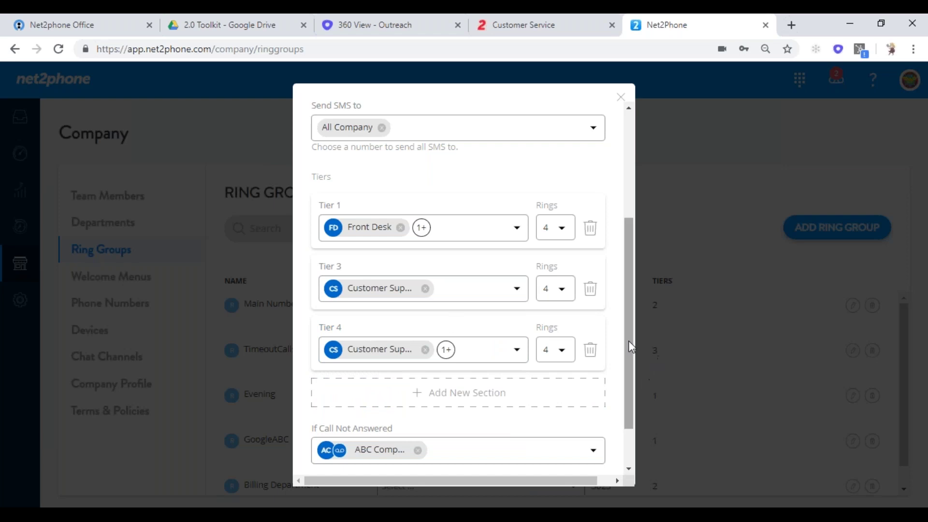
left_click_drag(629, 340, 625, 399)
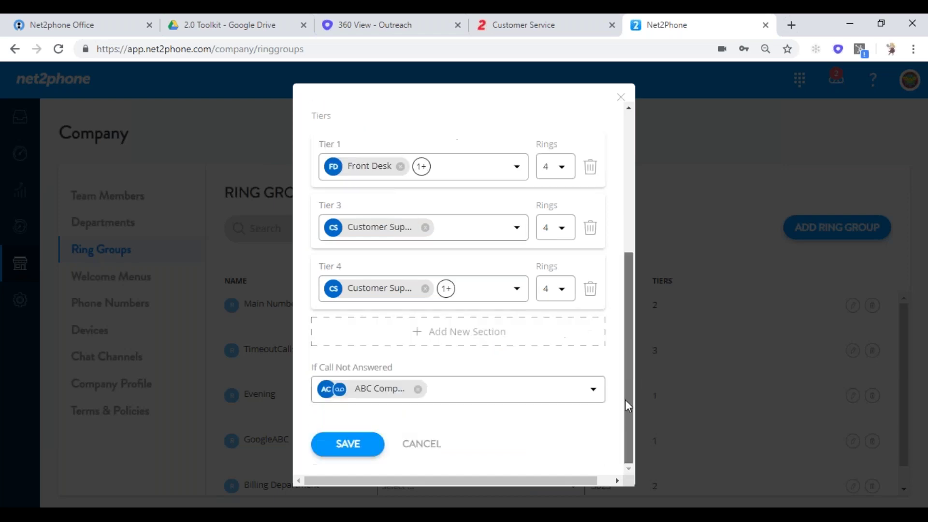
- Replace the ABC Company fallback with a team member's voicemail for unanswered calls
left_click(419, 390)
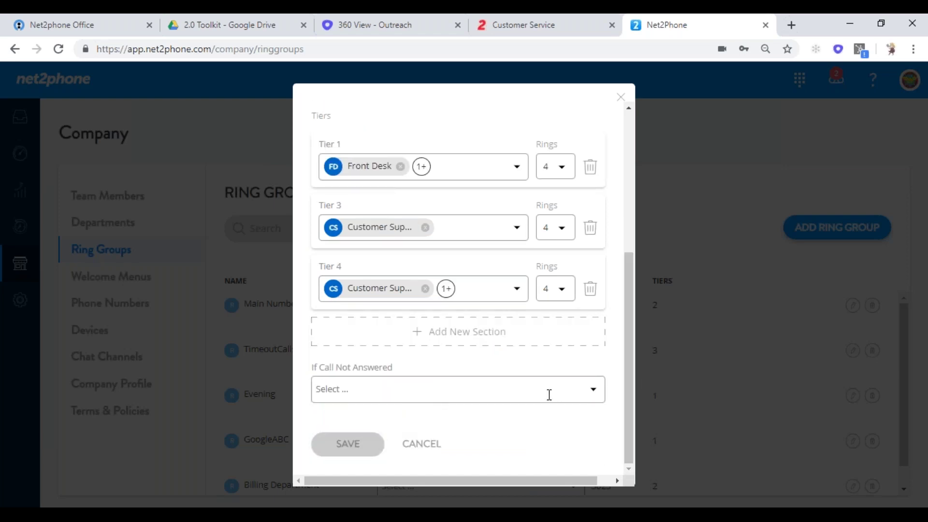
left_click(593, 389)
mouse_move(417, 304)
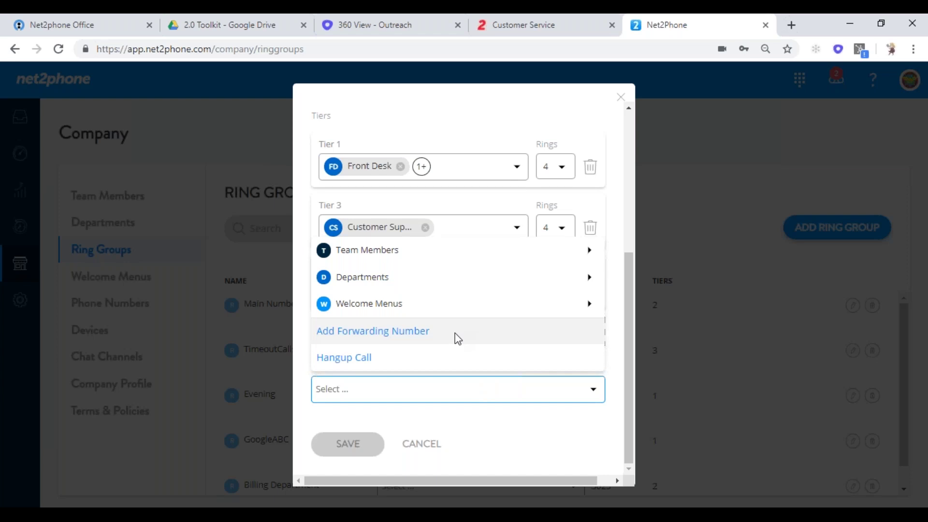
mouse_move(473, 271)
mouse_move(472, 255)
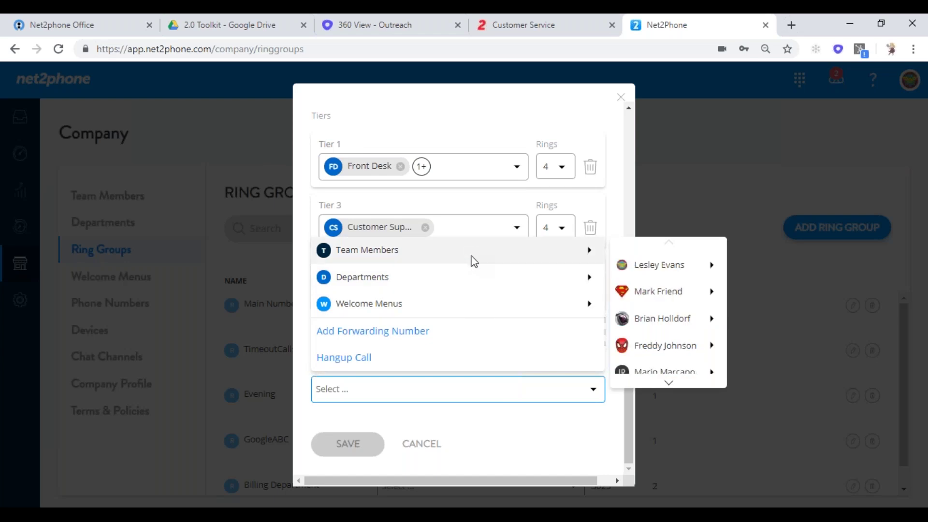
mouse_move(659, 299)
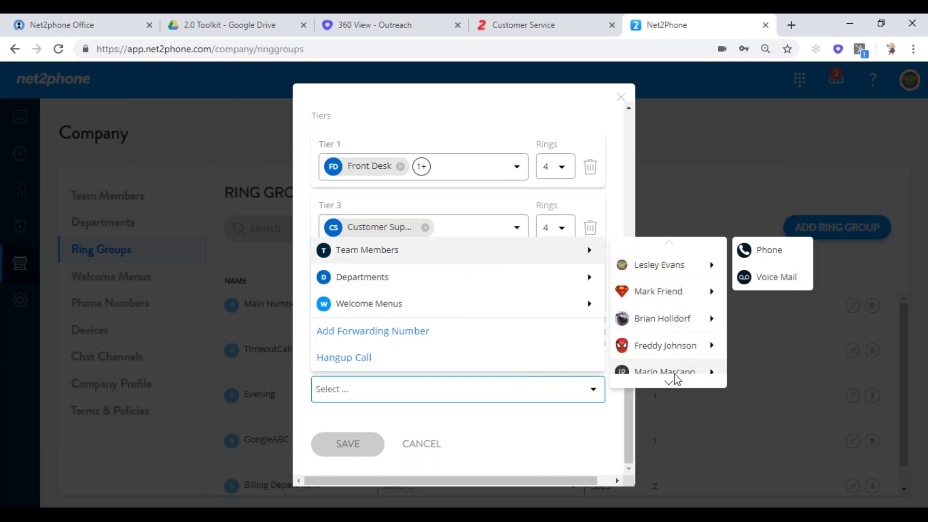
scroll(675, 373, "down", 1)
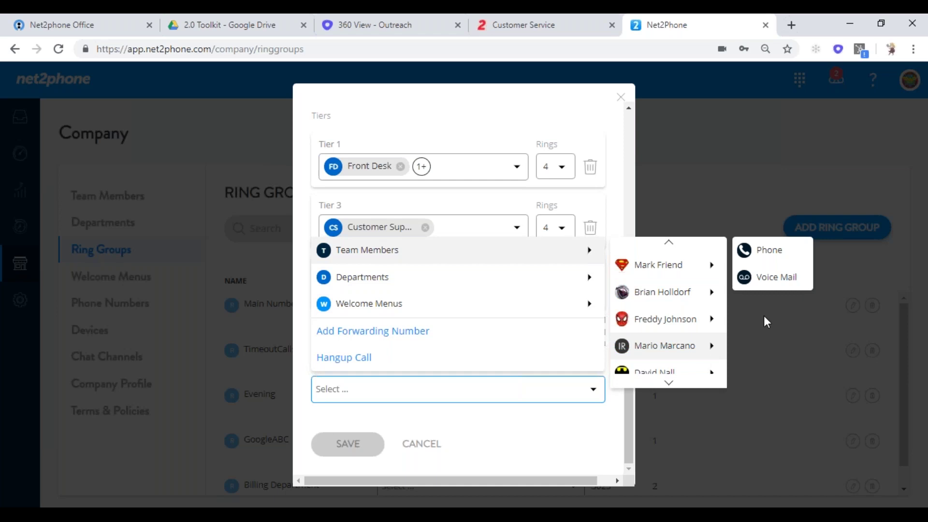
left_click(777, 277)
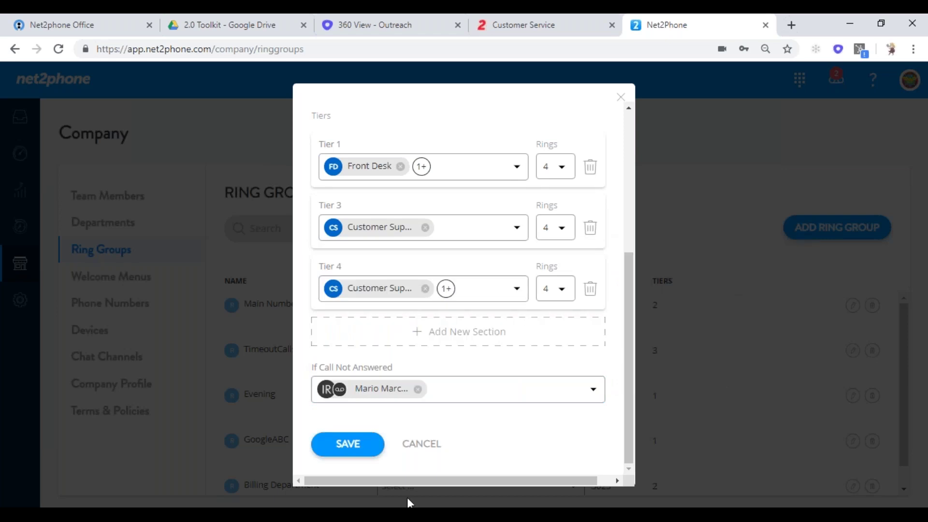
- Save the Main Number Ring Group and open the TimeoutCalls ring group (extension 3022) for editing
left_click(357, 451)
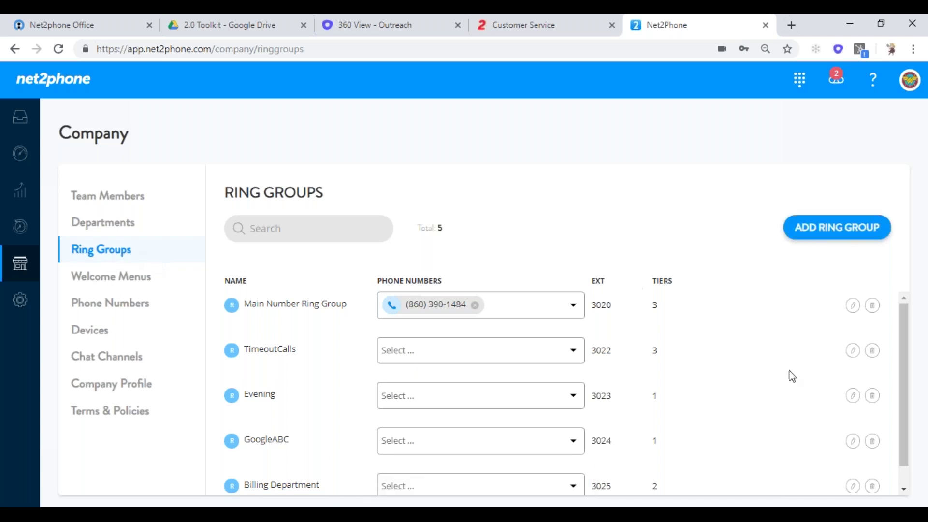
left_click(854, 353)
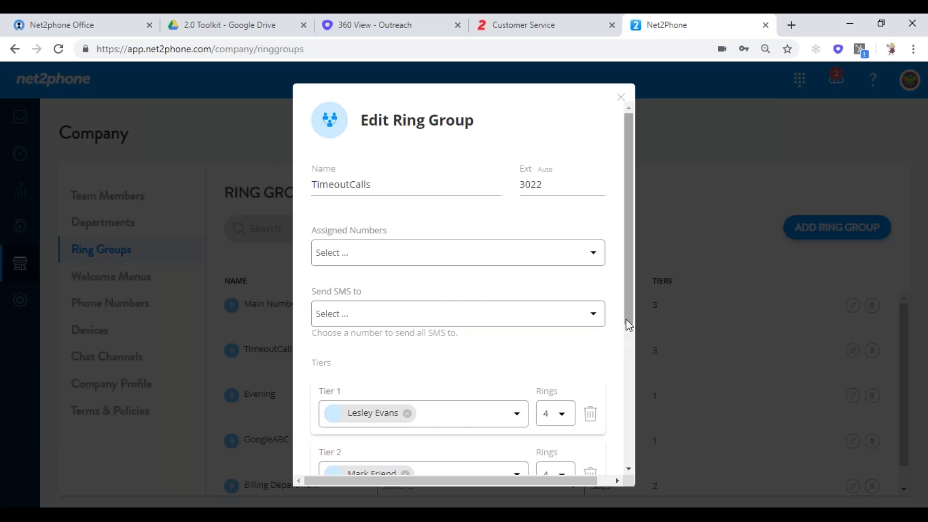
- Set TimeoutCalls' If Call Not Answered destination to the Open AA welcome menu and save
left_click_drag(626, 310, 629, 459)
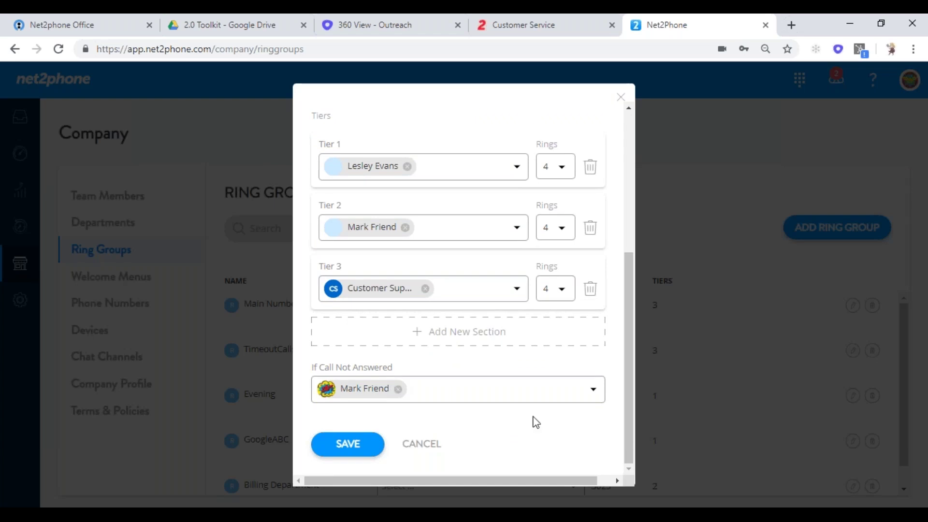
left_click(594, 390)
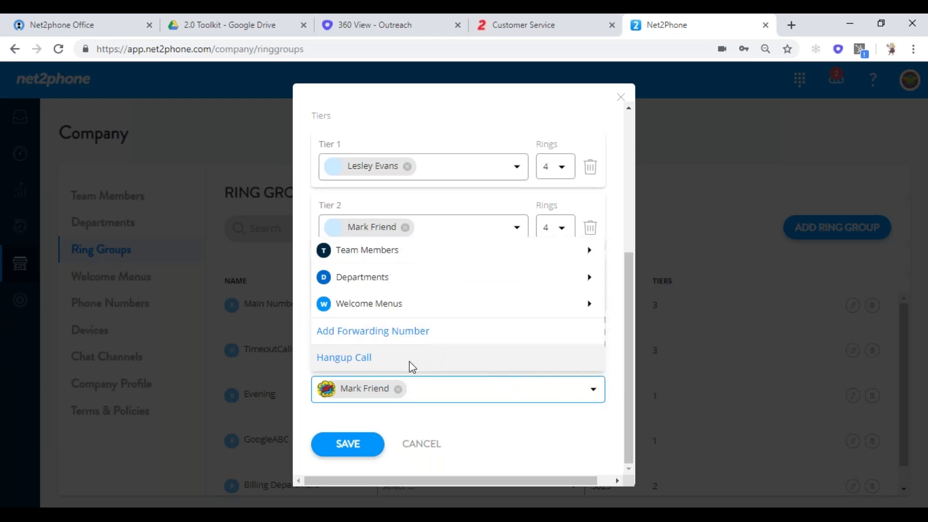
mouse_move(411, 255)
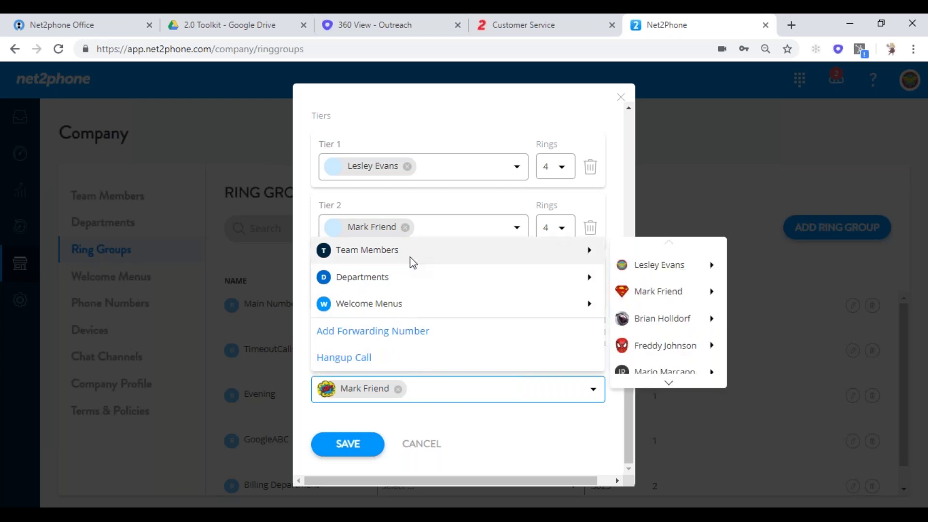
mouse_move(694, 270)
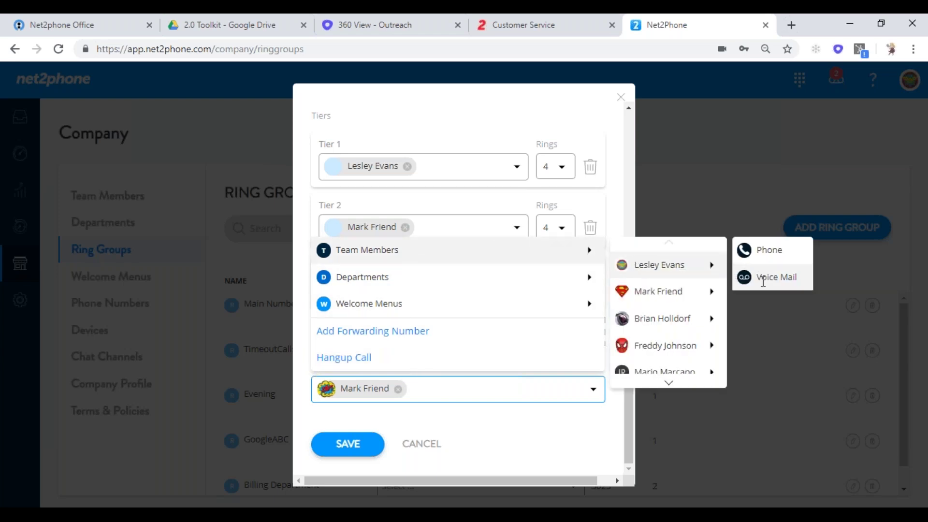
mouse_move(572, 304)
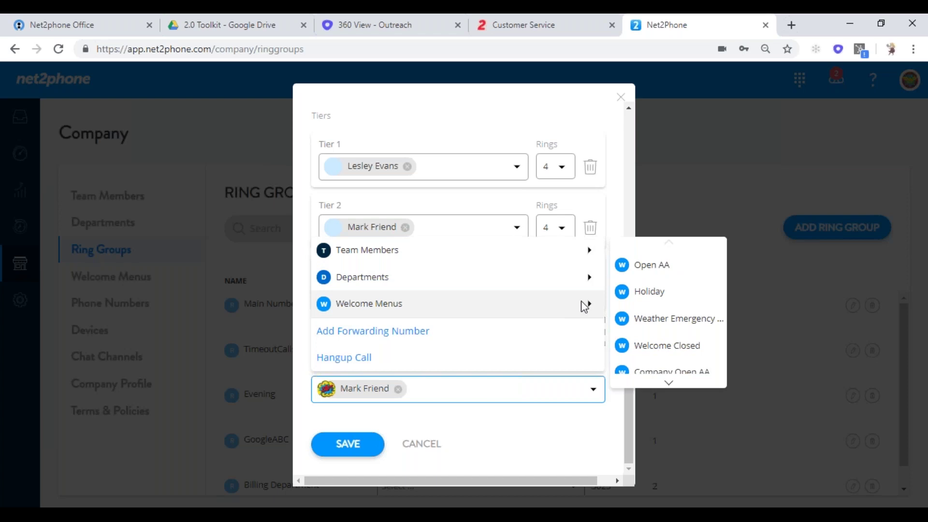
left_click(656, 266)
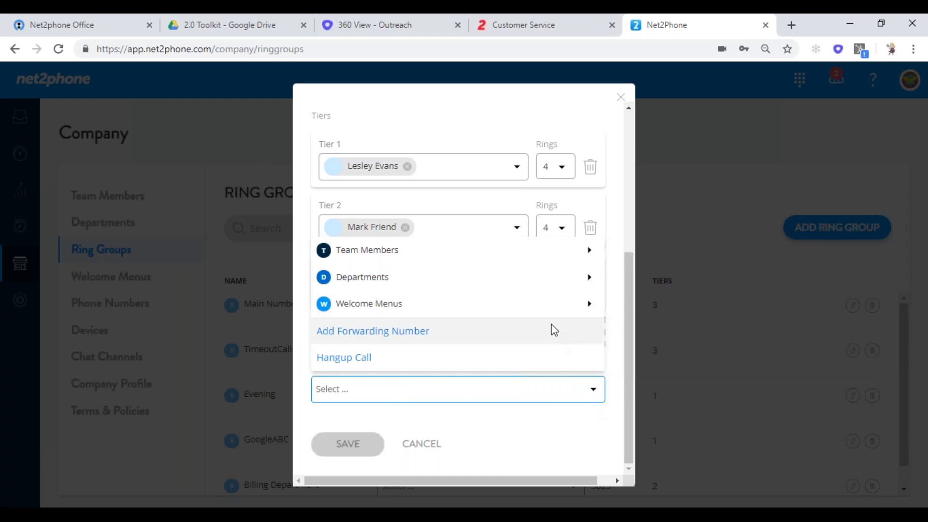
mouse_move(580, 304)
left_click(655, 269)
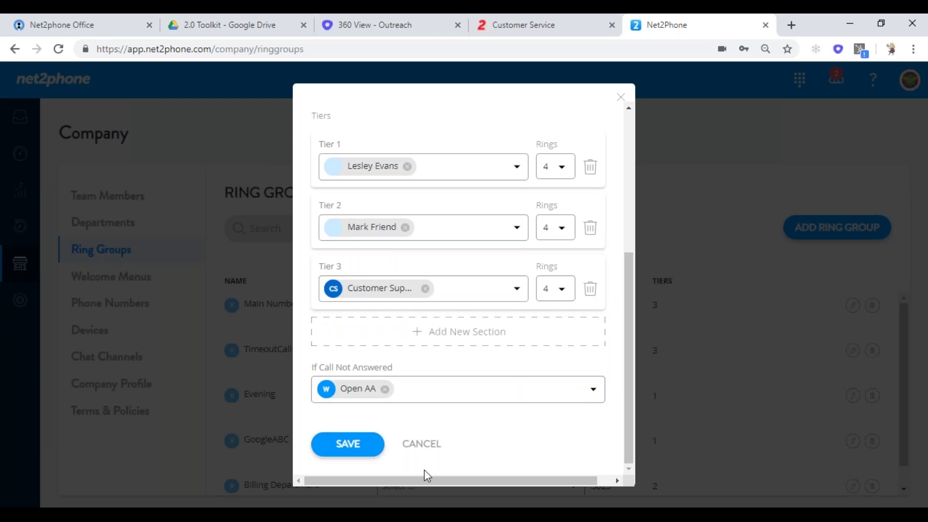
left_click(357, 447)
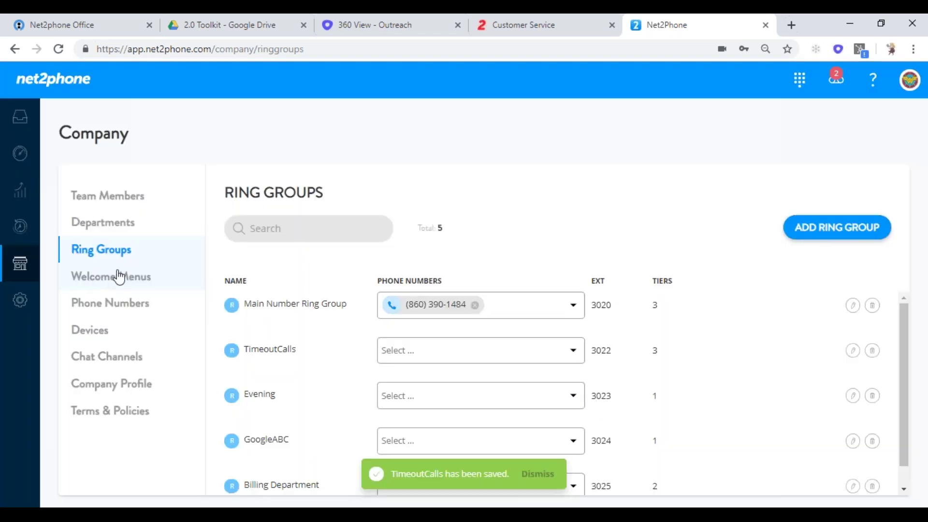
- From the Welcome Menus list, open the Open AA menu for editing
left_click(120, 276)
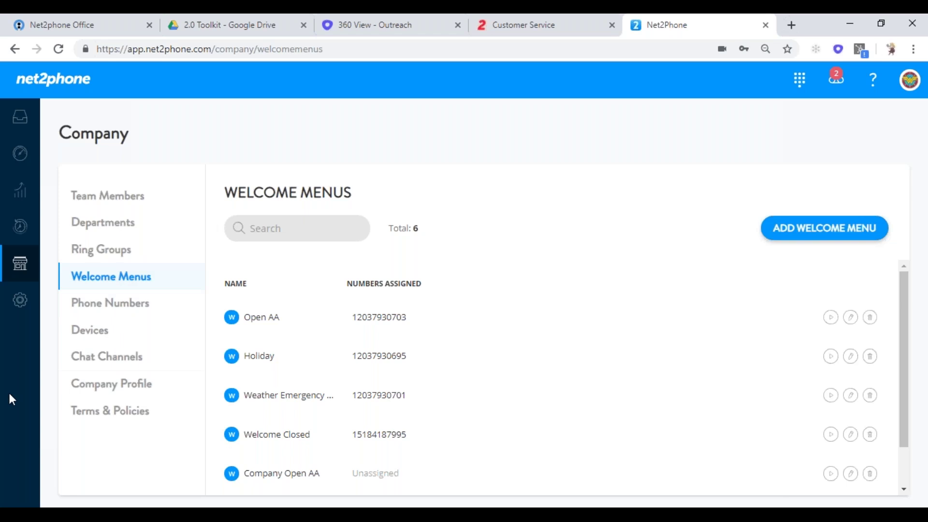
left_click_drag(380, 375, 405, 314)
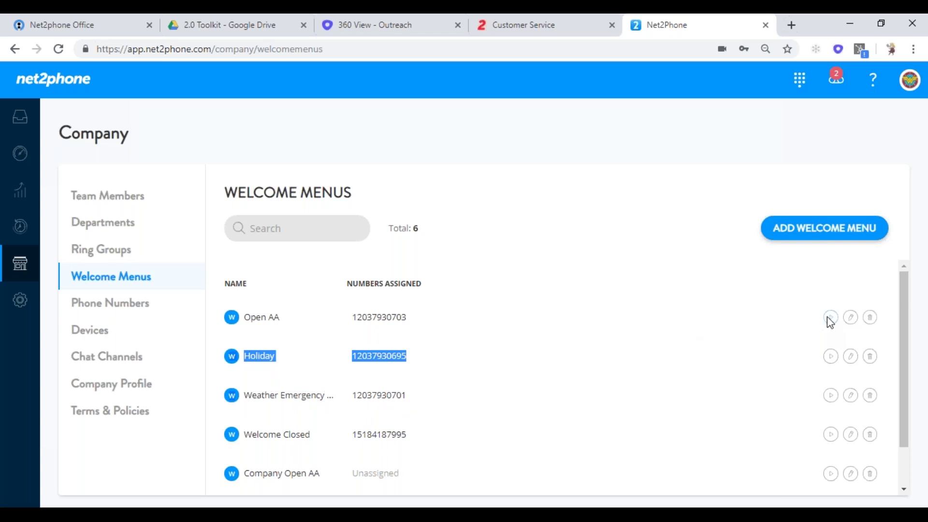
left_click(850, 319)
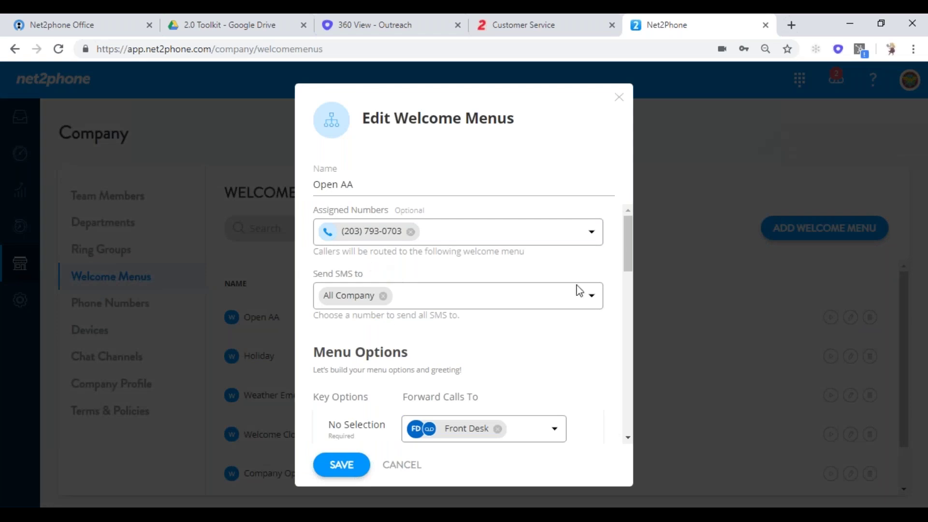
- Delete the key 9 Repeat Menu, key 5 Special and key 3 HR options from Open AA
left_click_drag(628, 245, 629, 346)
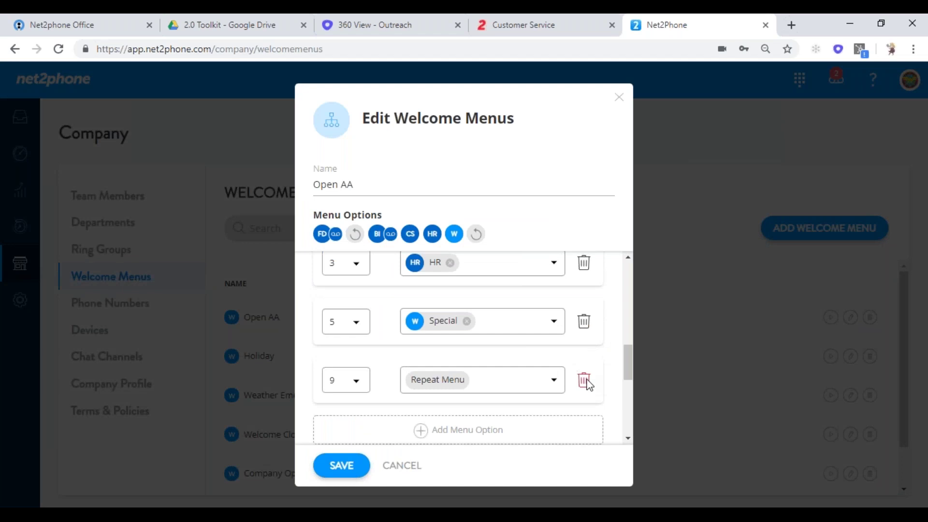
left_click(584, 380)
left_click(584, 322)
left_click_drag(626, 377, 633, 341)
left_click(584, 433)
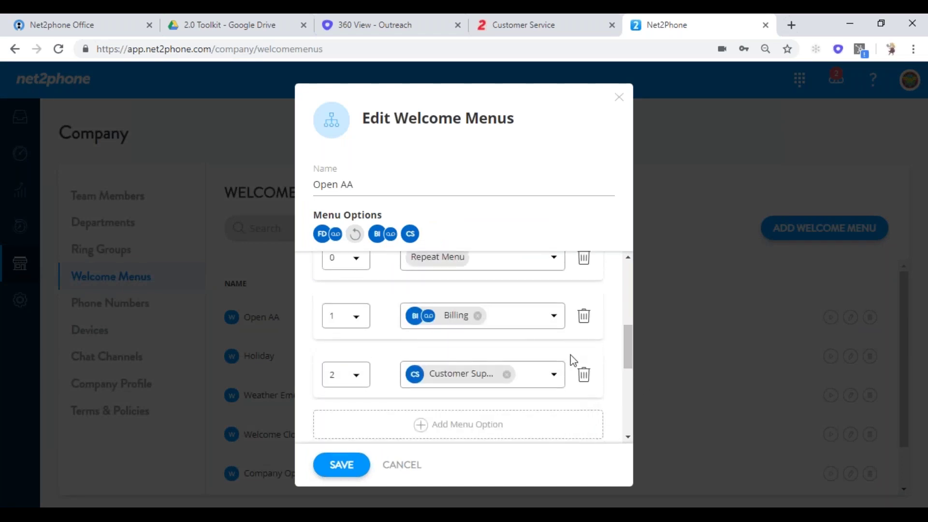
- Route Open AA's key 1 to the Sales department
left_click(556, 320)
mouse_move(525, 380)
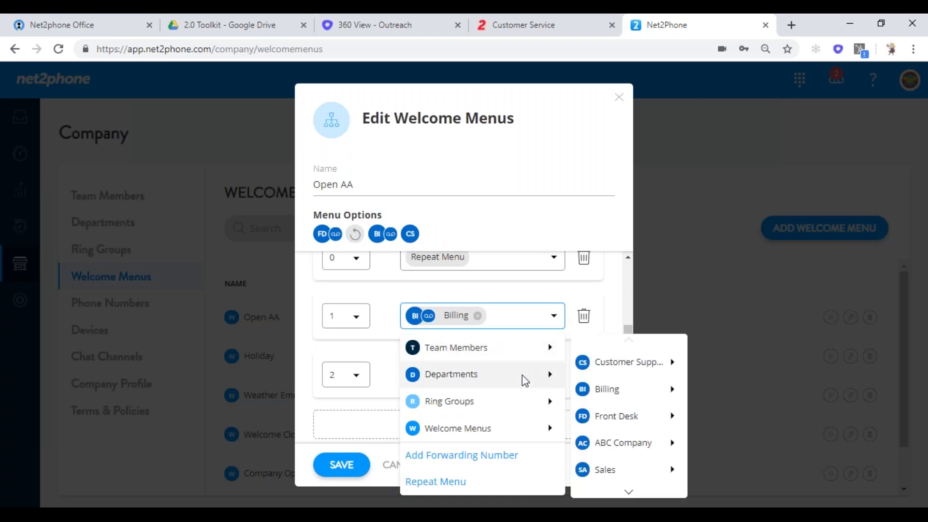
mouse_move(616, 474)
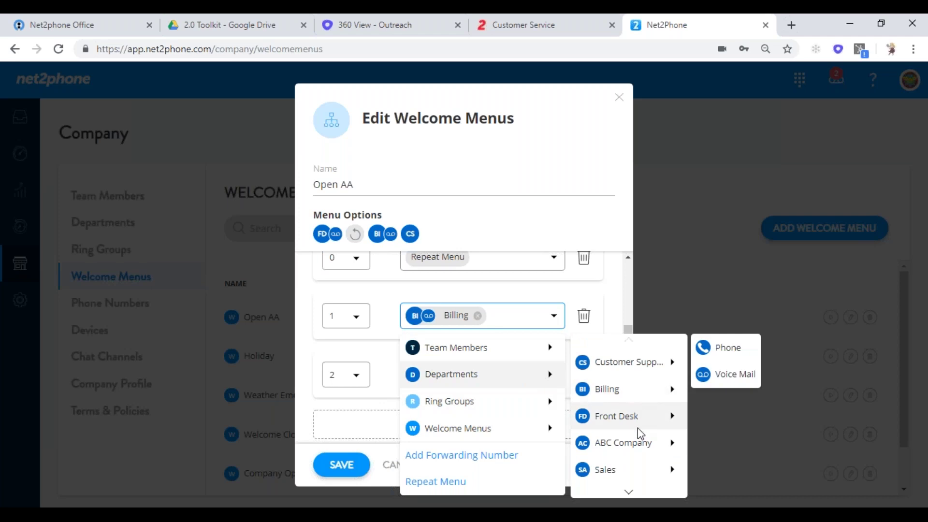
left_click(726, 353)
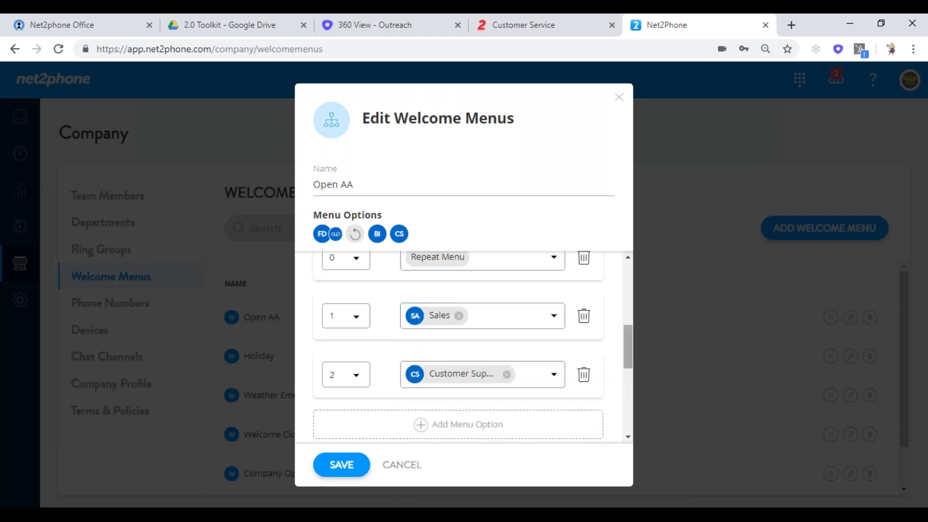
- Route key 2 to the Special welcome menu and save Open AA
left_click(557, 378)
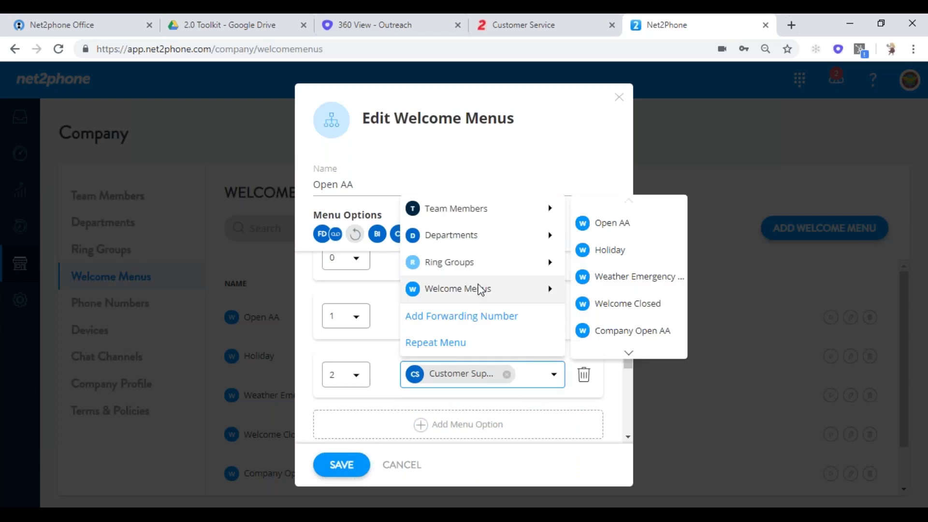
mouse_move(471, 275)
mouse_move(472, 239)
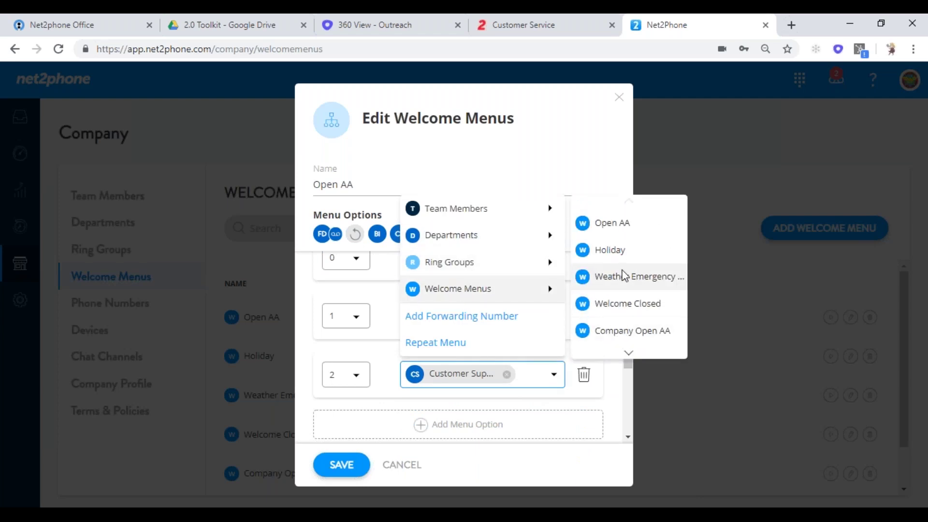
scroll(639, 353, "down", 3)
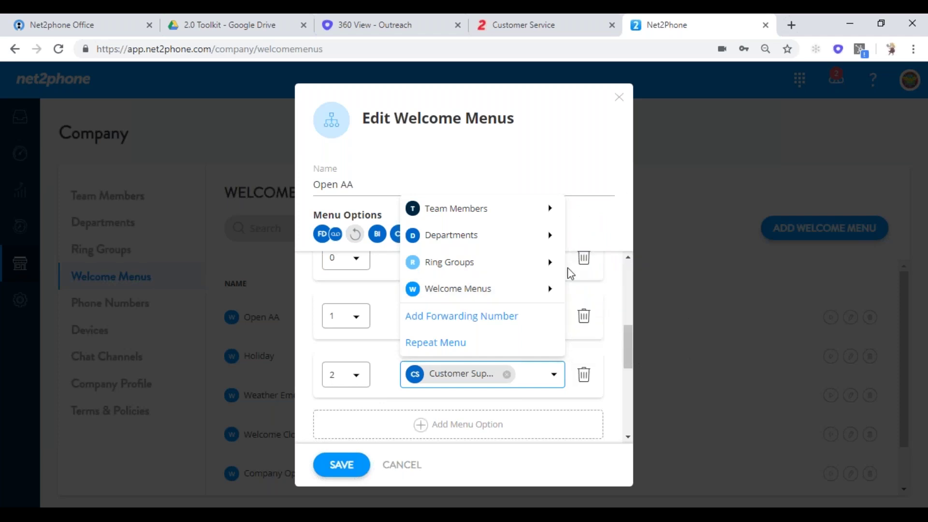
mouse_move(503, 290)
left_click(604, 332)
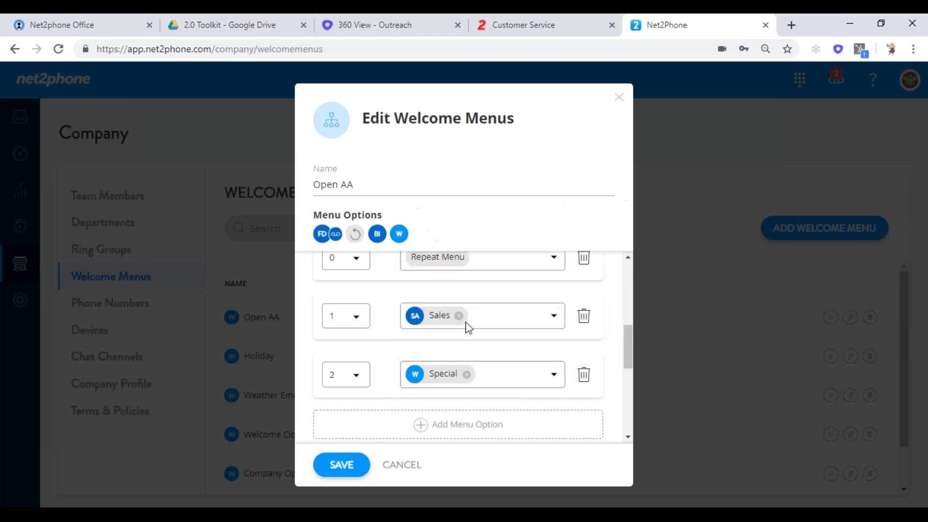
left_click(334, 476)
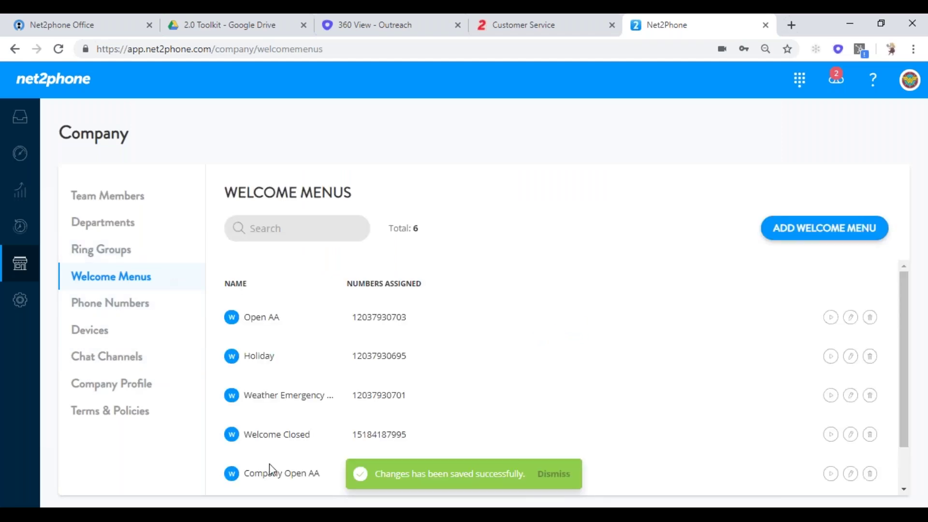
- Open the Company Open AA menu and review its key options (1 Billing, 2 Customer Support, 9 repeat) and greeting
left_click(851, 473)
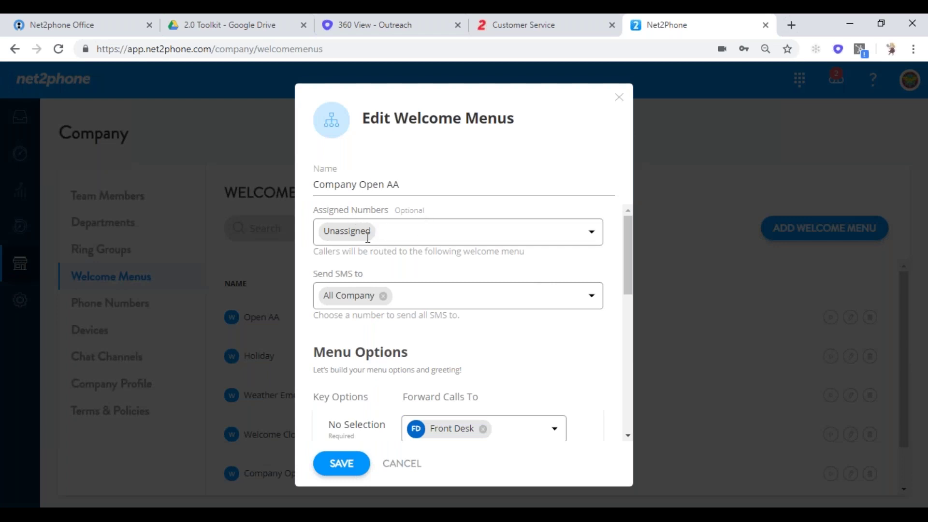
left_click_drag(629, 259, 634, 325)
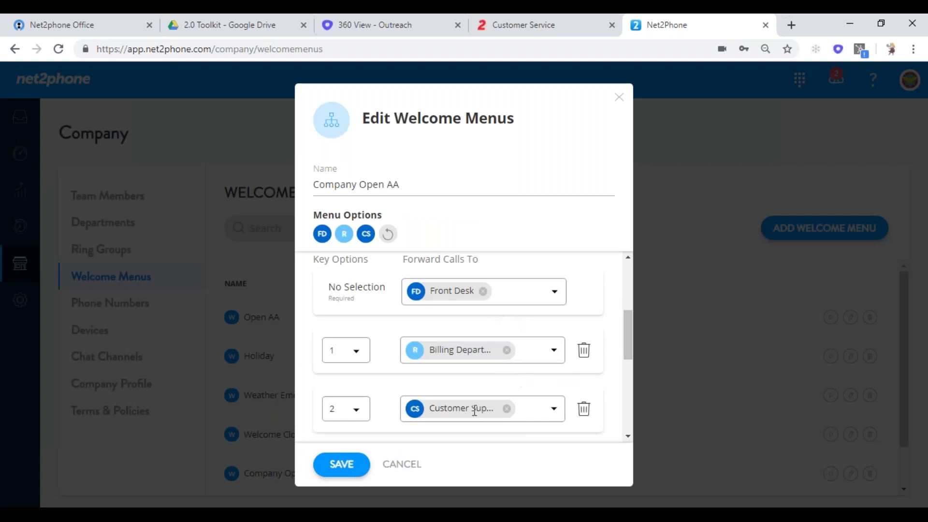
left_click_drag(627, 341, 628, 370)
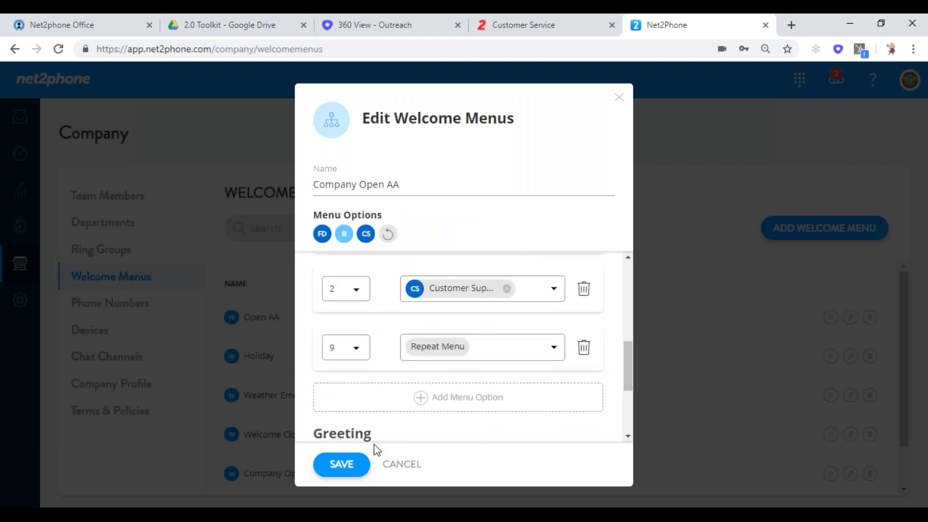
left_click_drag(632, 372, 632, 411)
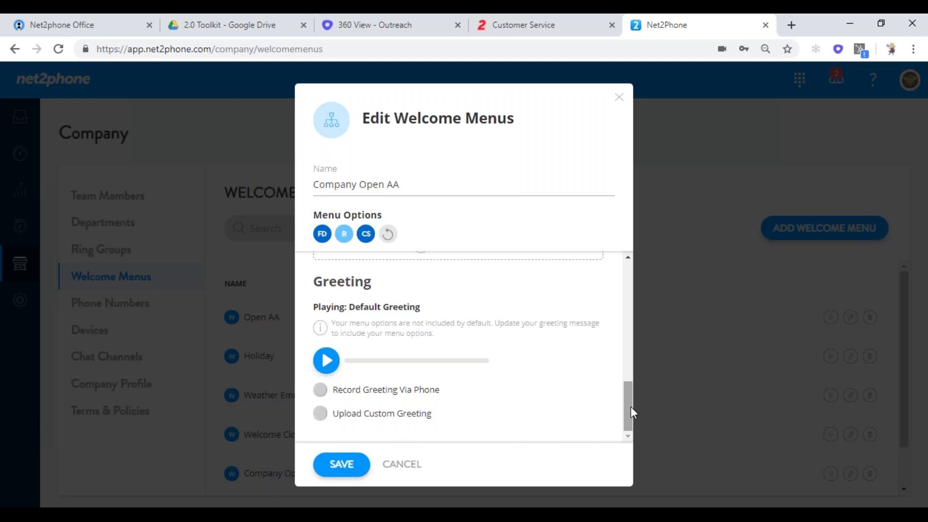
left_click_drag(631, 408, 622, 328)
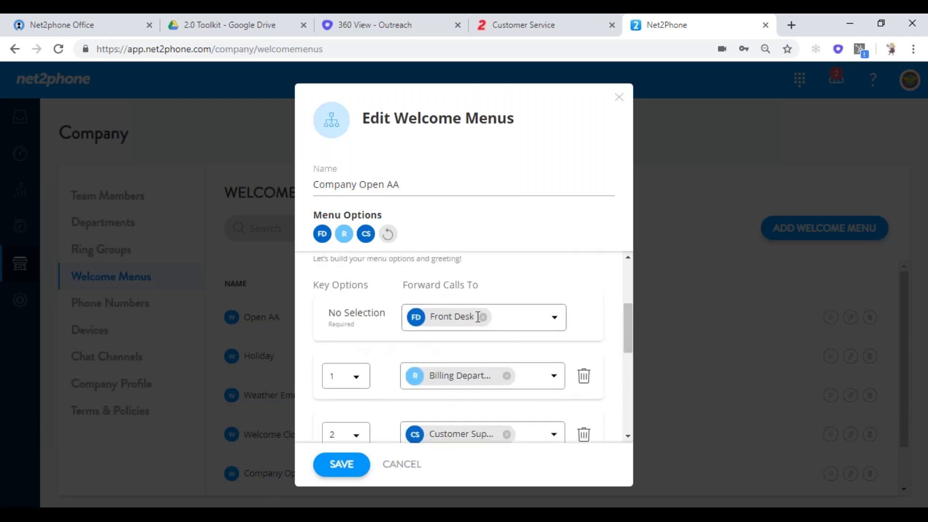
left_click_drag(625, 315, 619, 396)
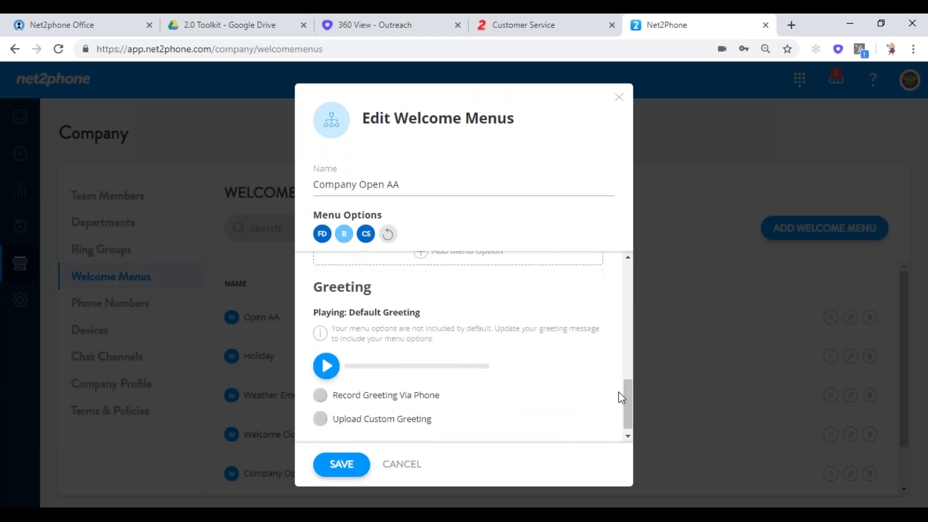
- Set the Company Open AA greeting to Record Greeting Via Phone, save the menu, and open Phone Numbers
left_click(321, 397)
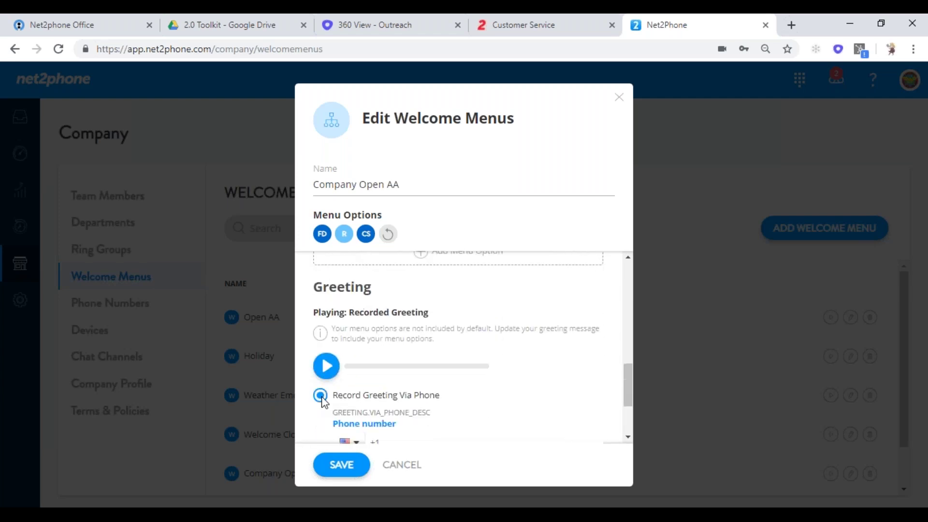
left_click_drag(630, 386, 620, 423)
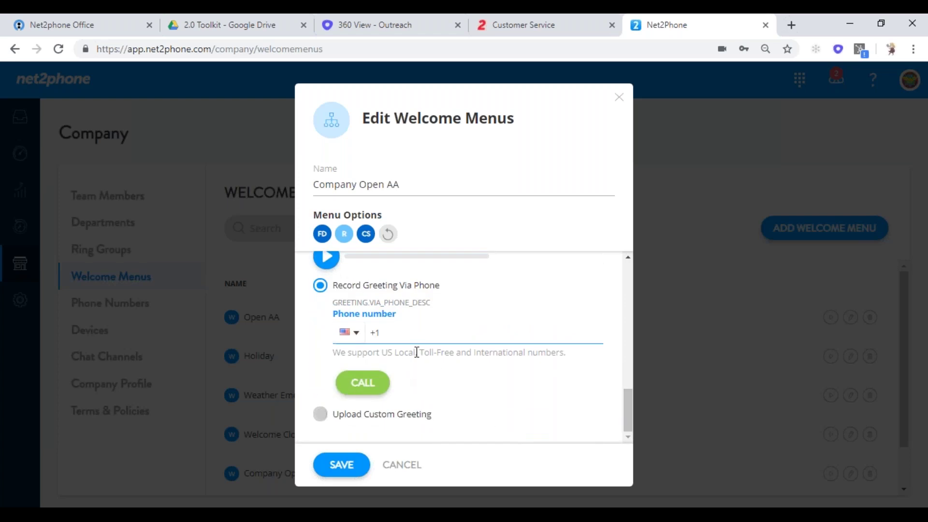
left_click_drag(628, 416, 629, 335)
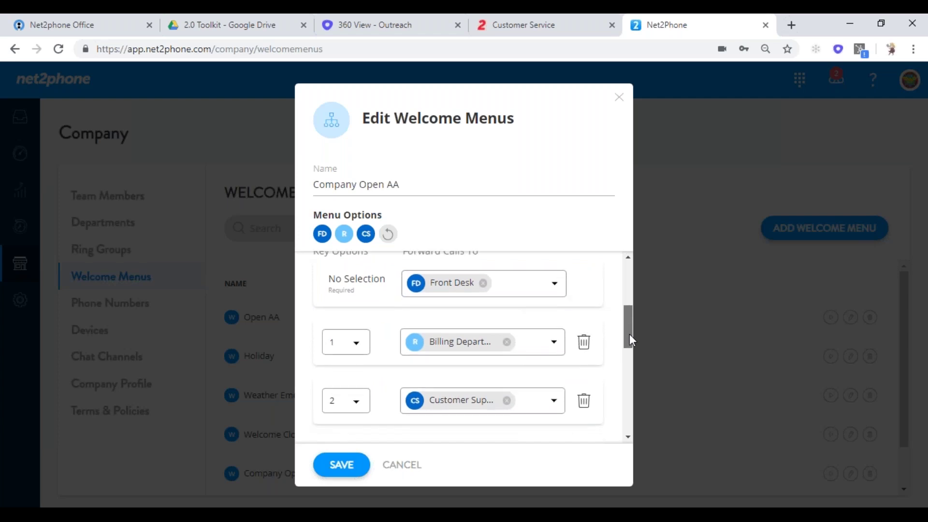
left_click_drag(629, 335, 628, 383)
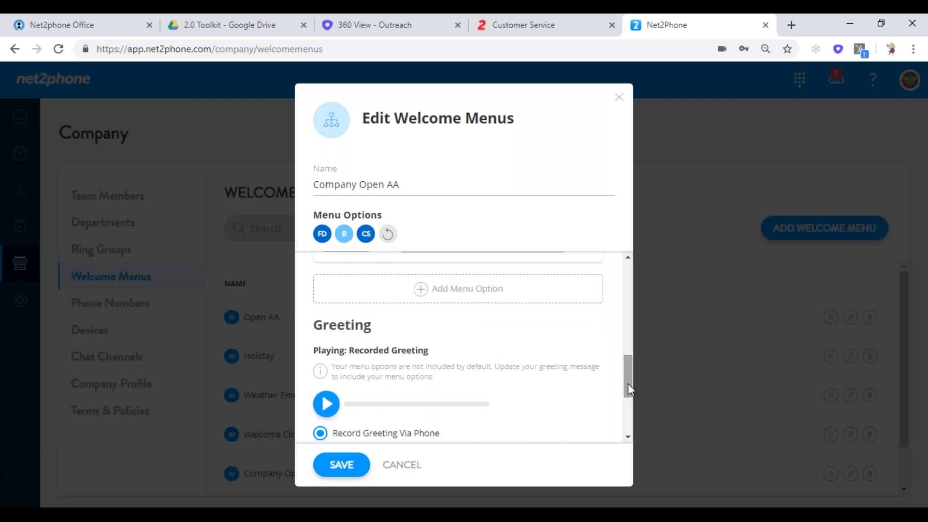
left_click_drag(627, 384, 632, 349)
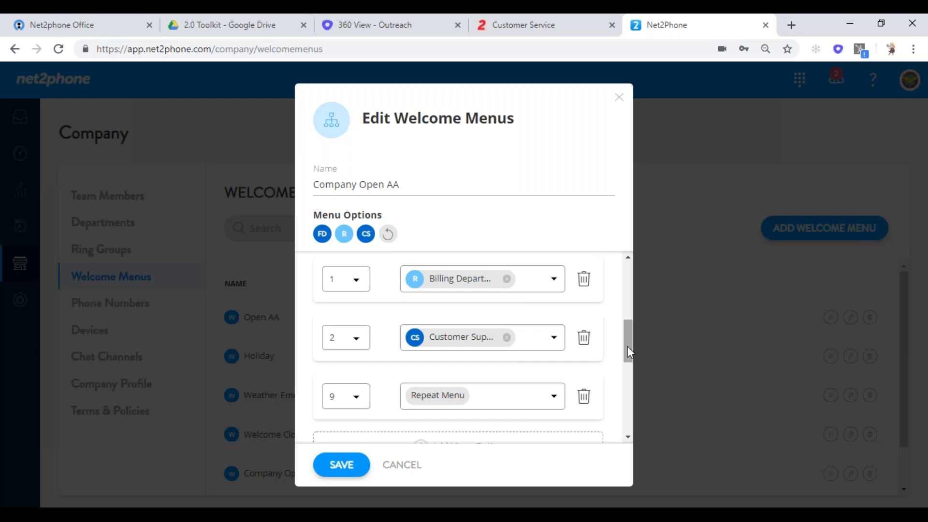
left_click_drag(628, 347, 621, 415)
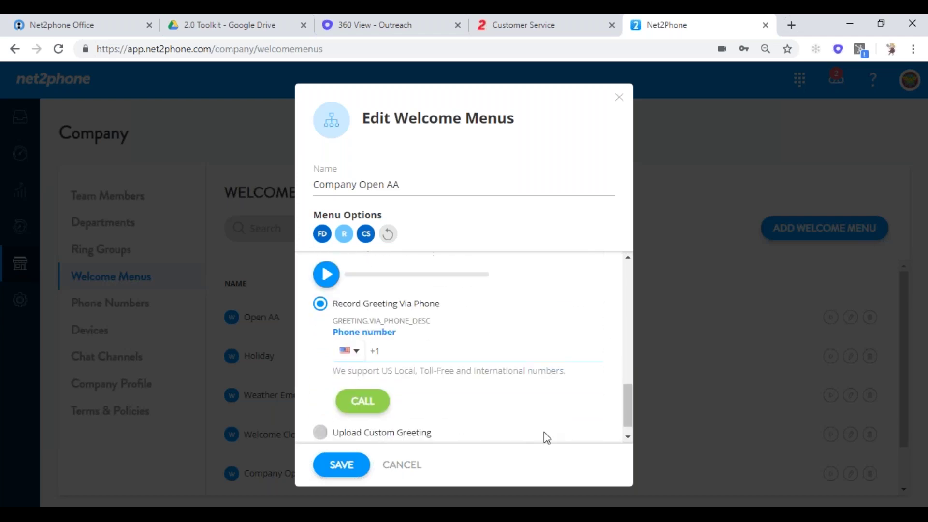
left_click(345, 467)
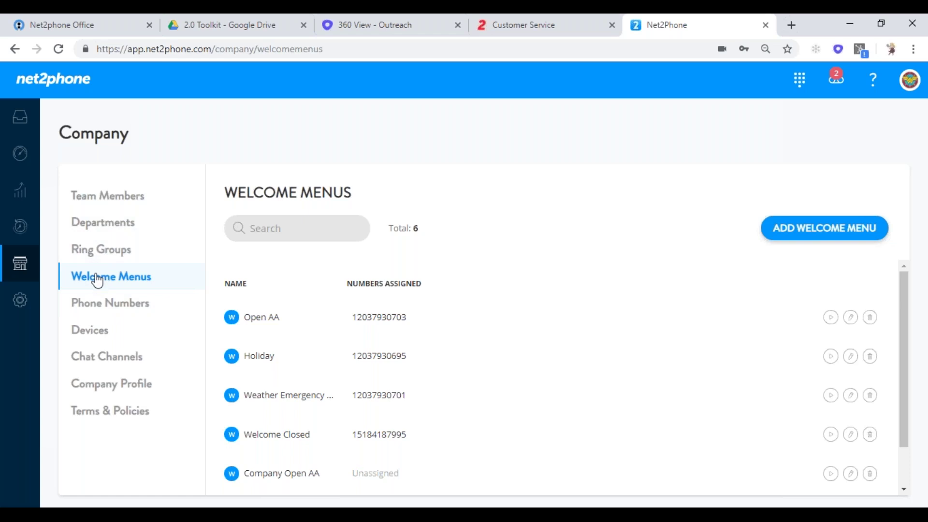
left_click(97, 309)
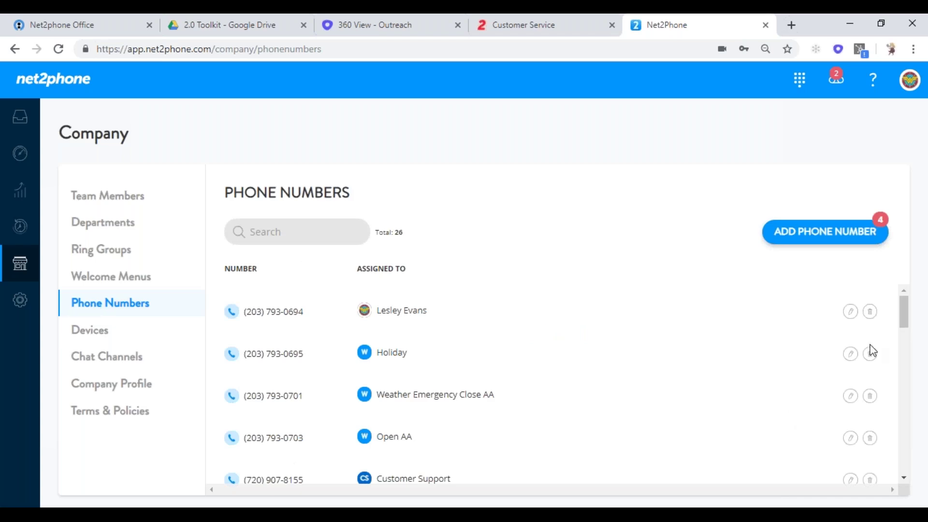
- Look through all 26 company phone numbers, then open the company Devices list
left_click_drag(905, 312, 907, 459)
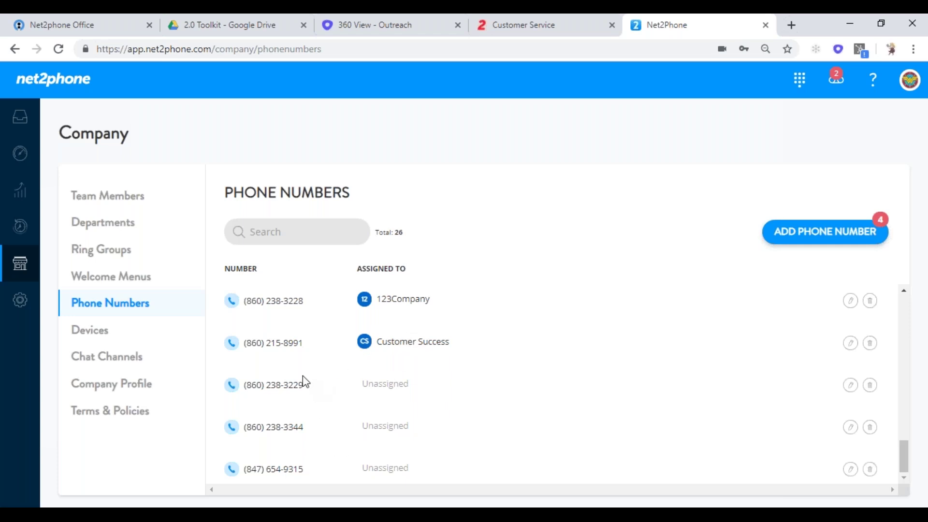
left_click(84, 329)
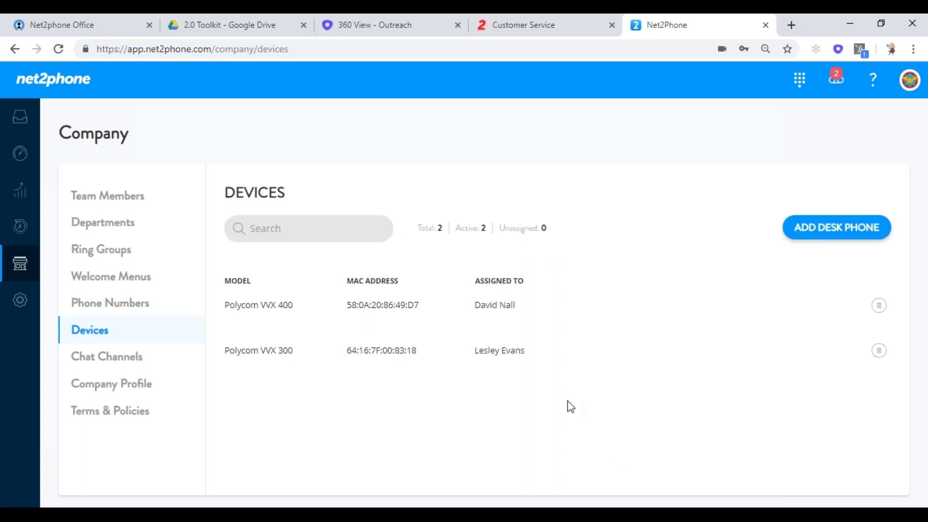
- In the chat site widget settings, change the widget colour to a darker blue
left_click(100, 371)
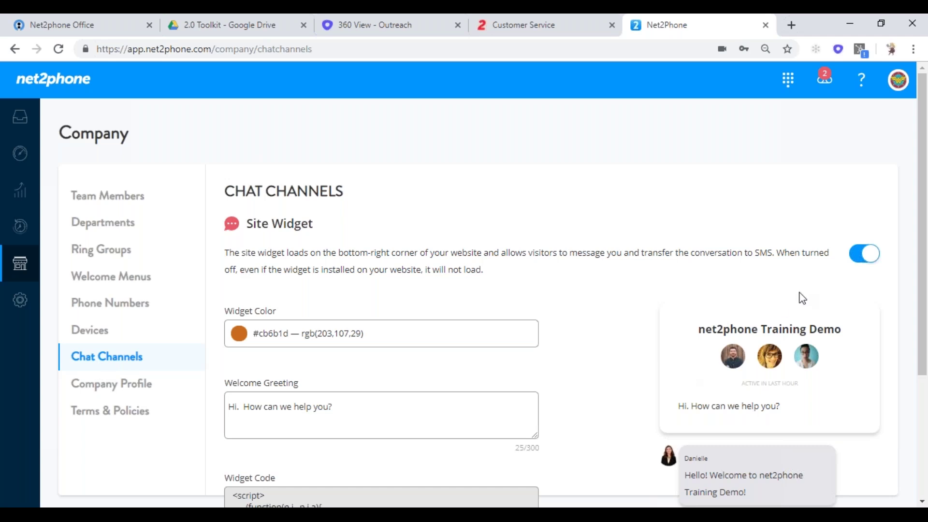
left_click_drag(924, 182, 924, 298)
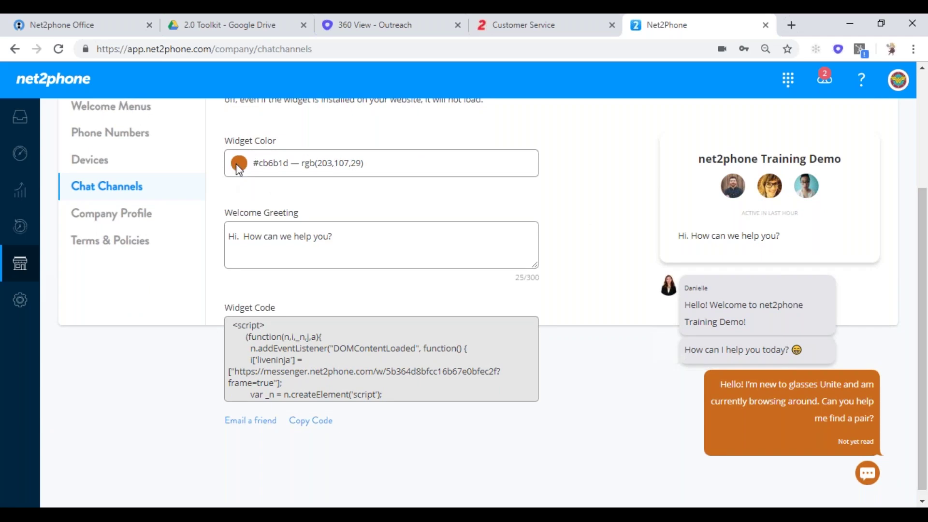
left_click(237, 165)
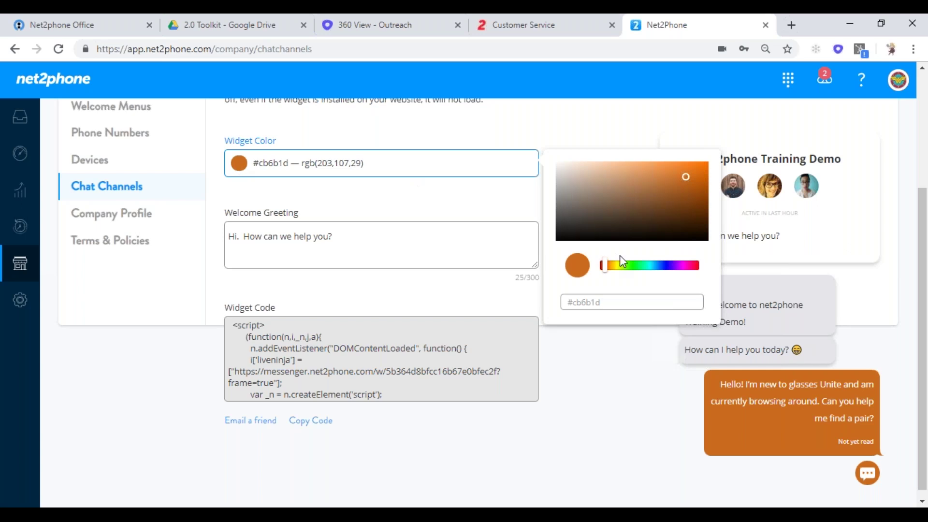
left_click(660, 268)
left_click(666, 192)
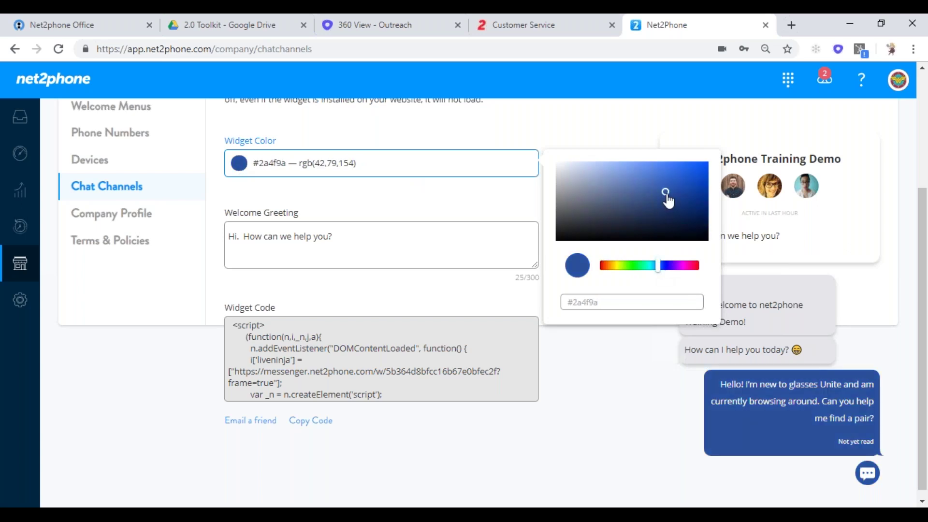
left_click(395, 198)
- Replace the widget greeting with 'Interested in placing an order, chat me now' and copy the widget code
triple_click(347, 239)
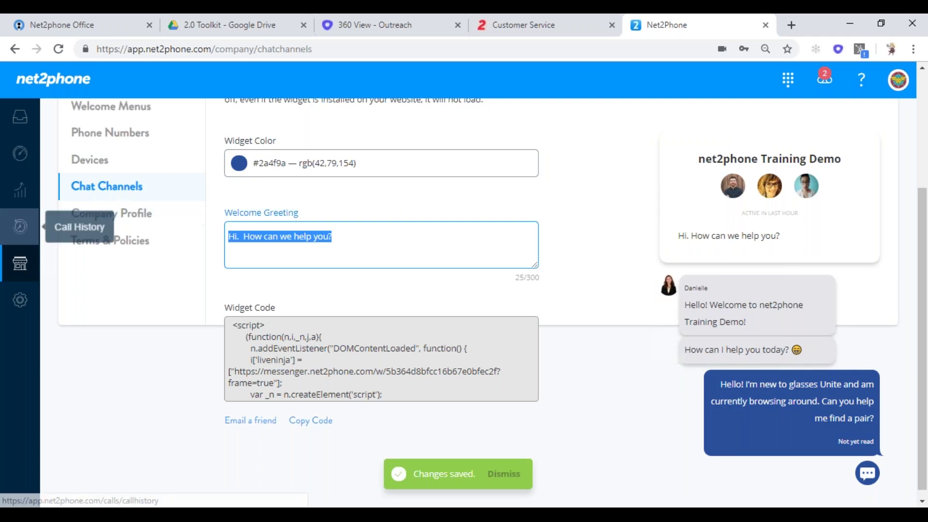
type("I")
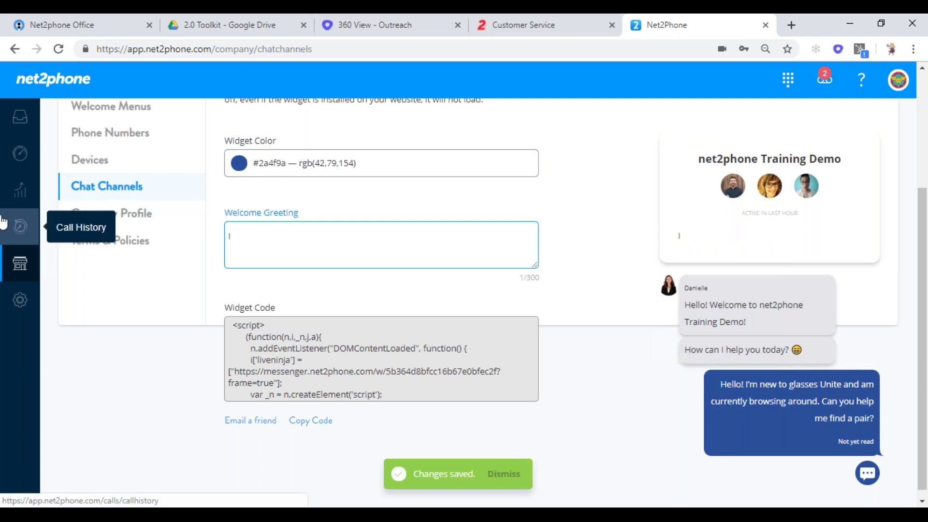
type("nterested in placing an order")
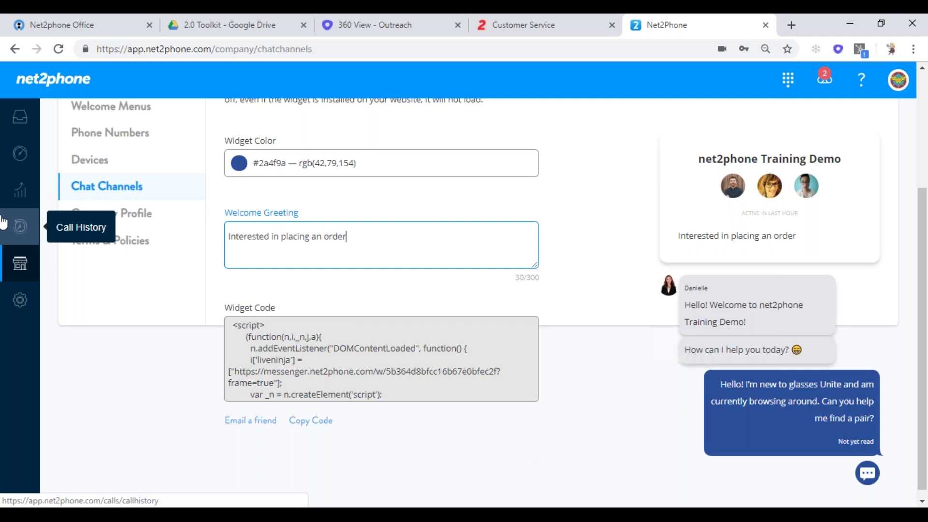
type(", chat me now....")
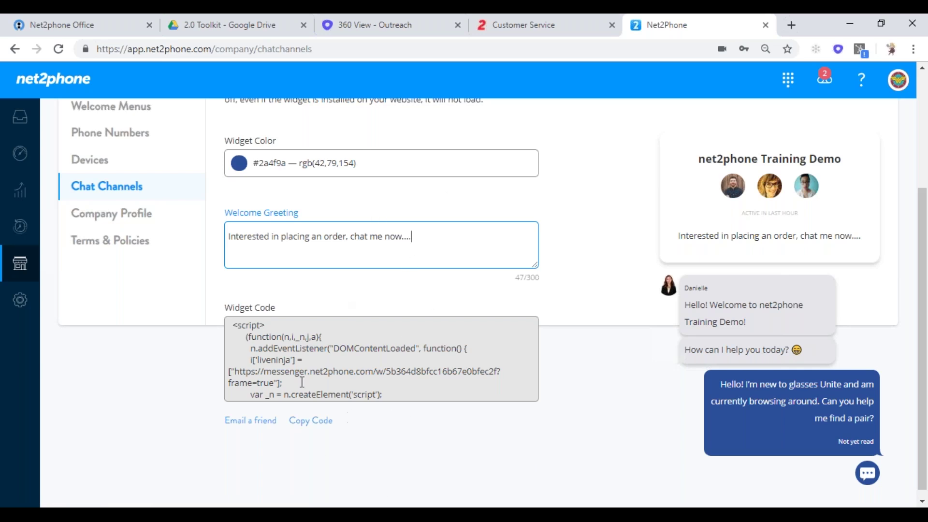
left_click(312, 421)
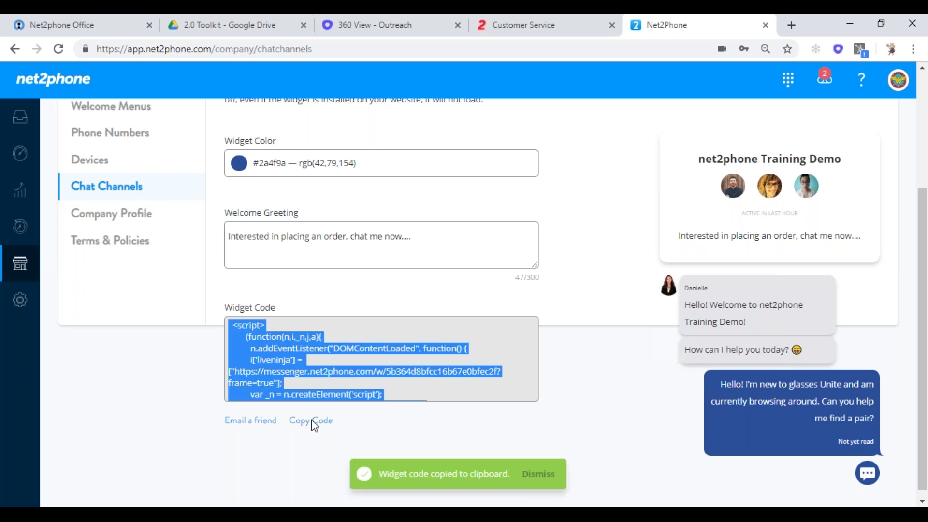
left_click(89, 213)
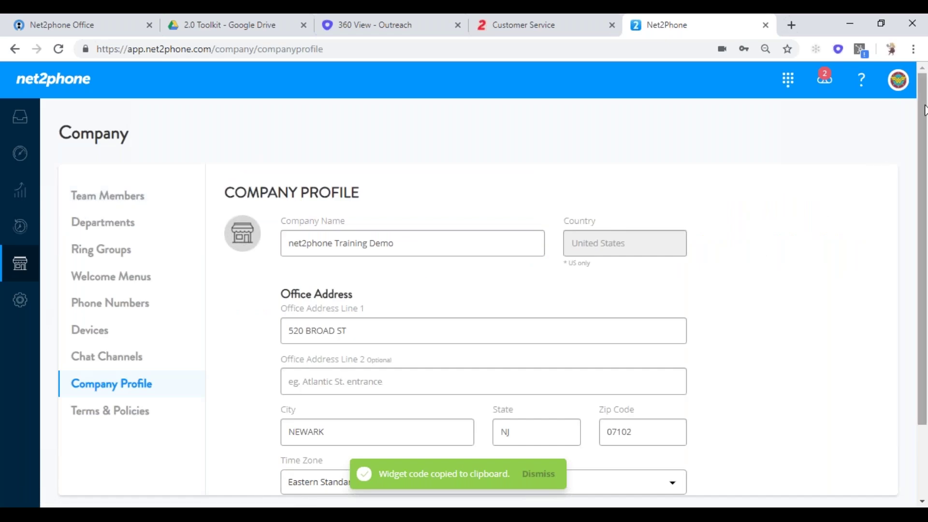
- Look over the Company Profile details, then open Terms & Policies
left_click_drag(924, 110, 923, 158)
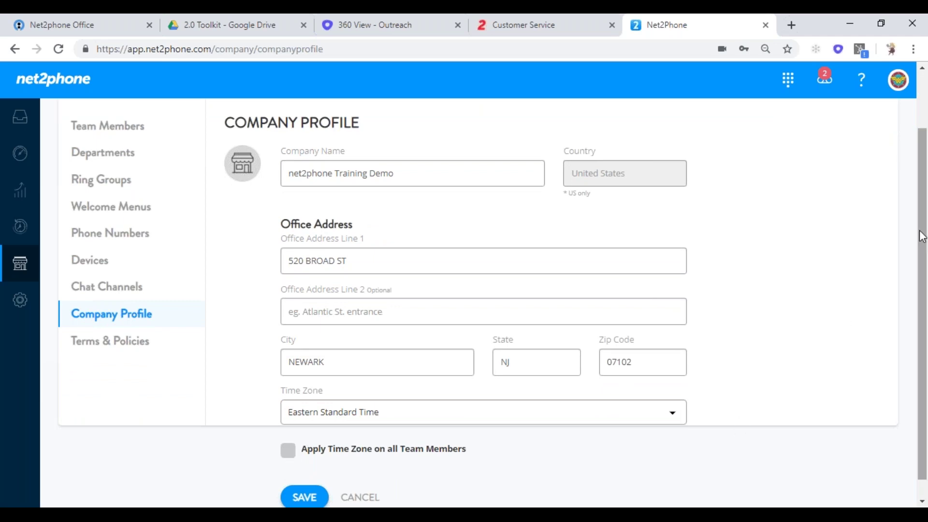
scroll(912, 270, "down", 1)
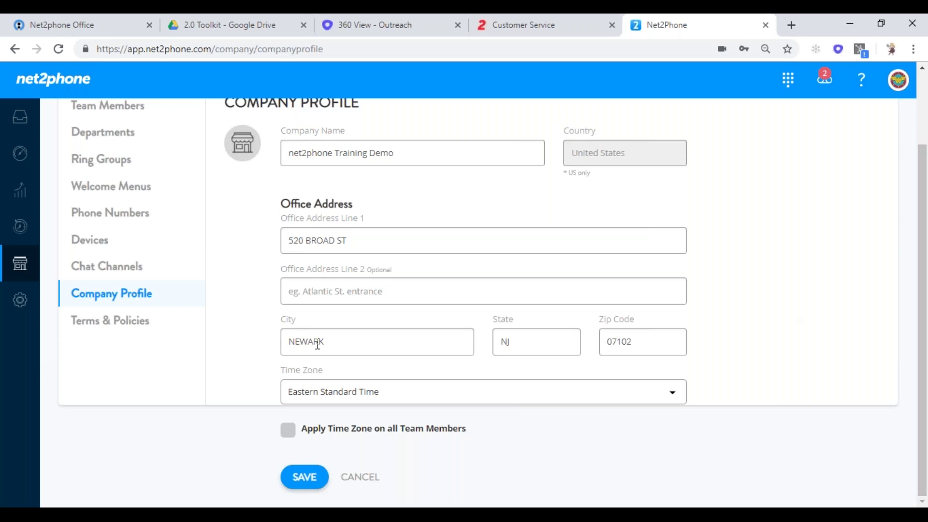
left_click(107, 328)
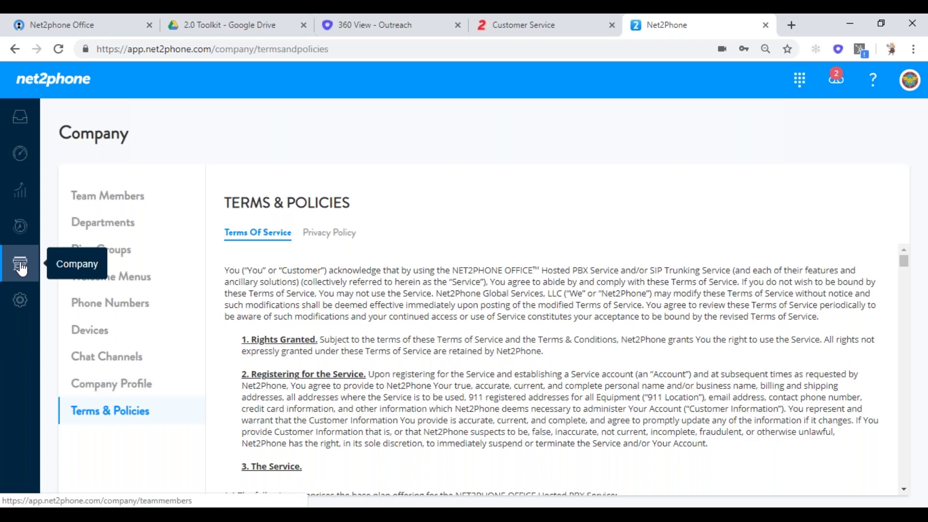
- View the Hold Music options and cancel the file browse, keeping System Default Hold Music
left_click(22, 304)
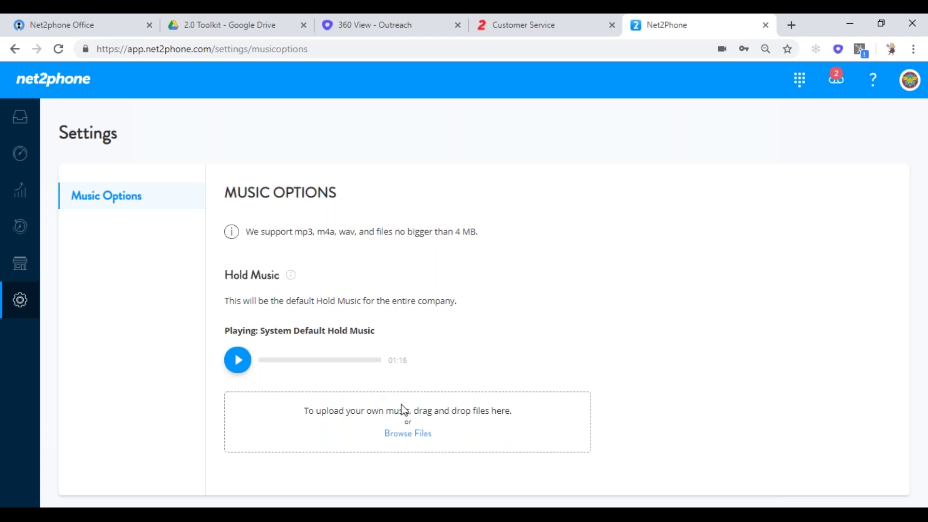
left_click(406, 439)
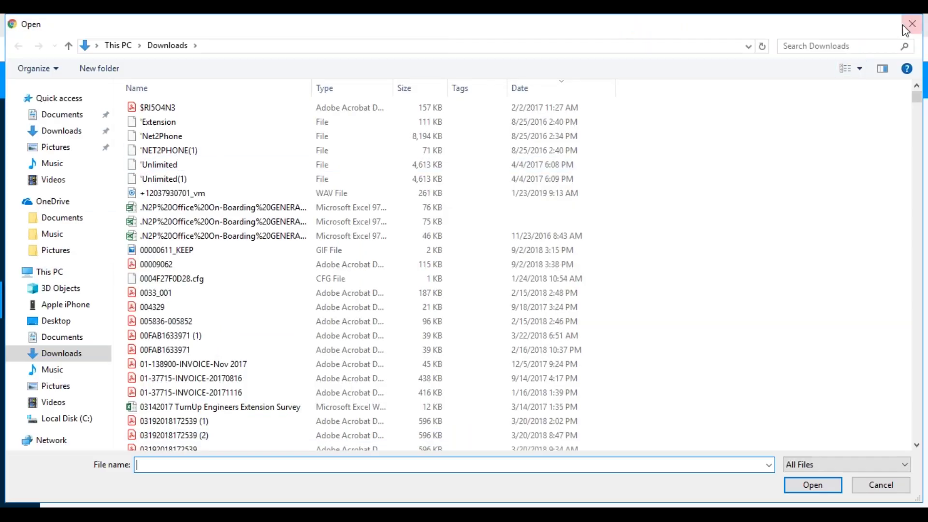
left_click(912, 25)
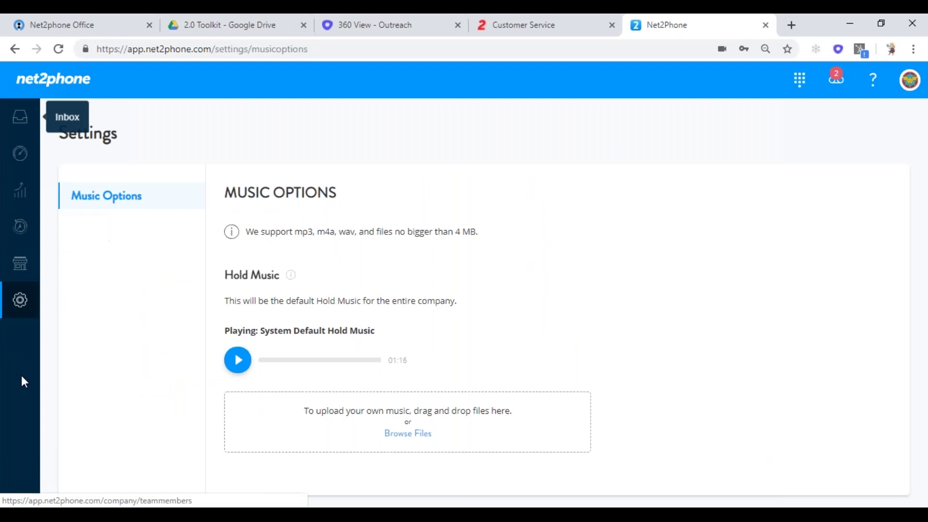
- Show the call history for the whole company, then open Voicemails
left_click(19, 226)
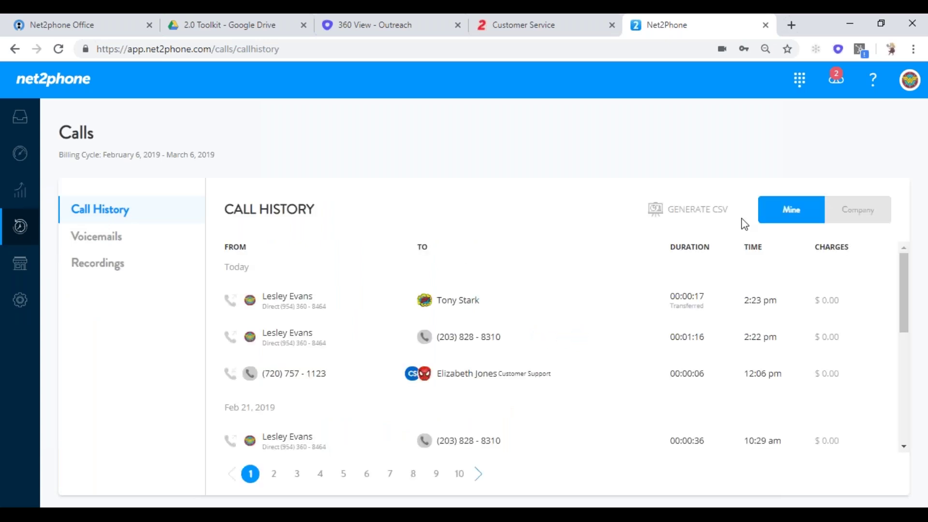
left_click(856, 214)
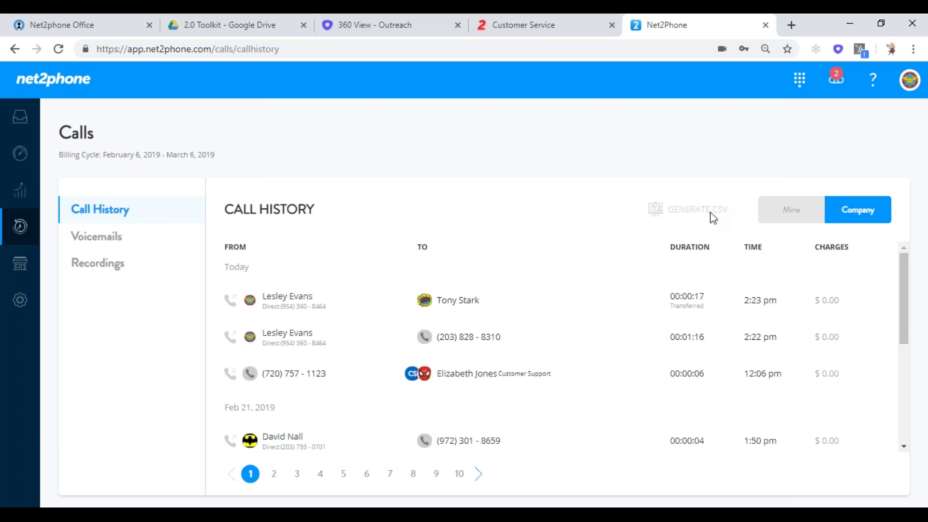
left_click(109, 243)
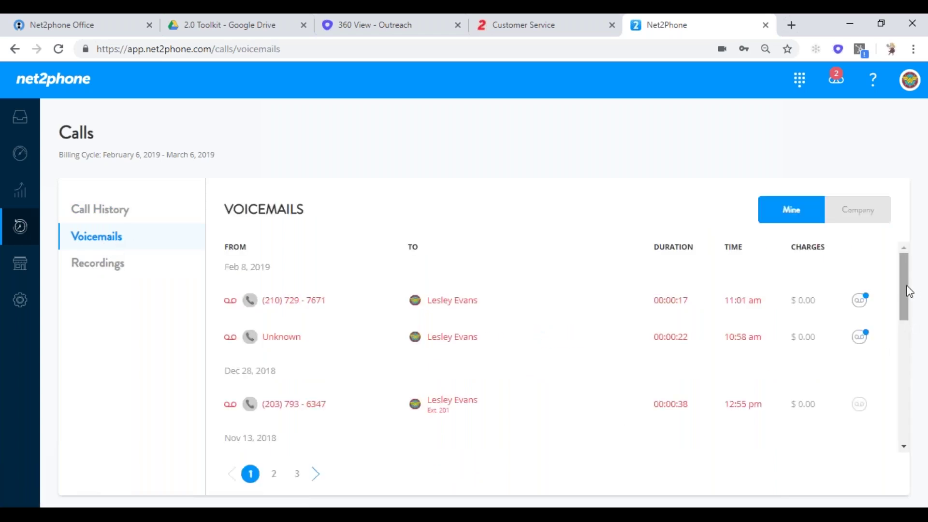
- Browse the voicemails with the Company toggle on, then open Recordings
left_click_drag(907, 287, 893, 438)
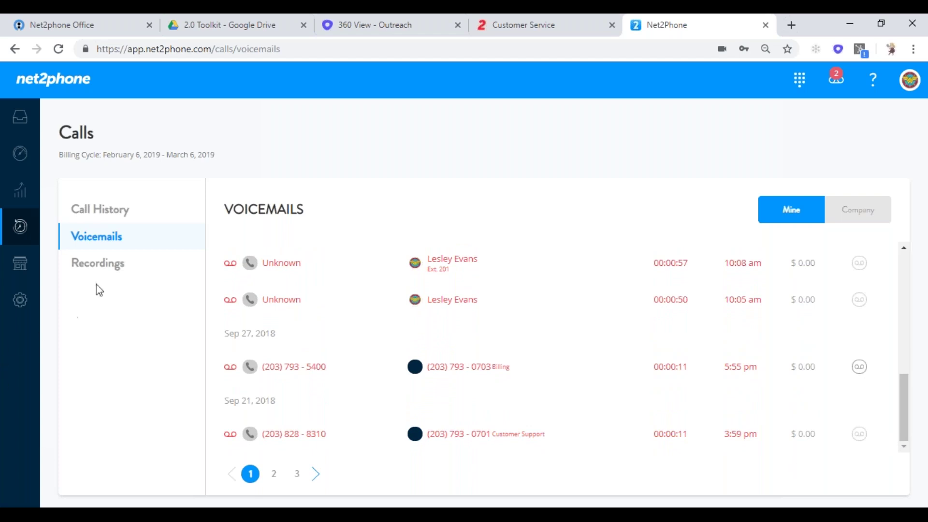
left_click(866, 213)
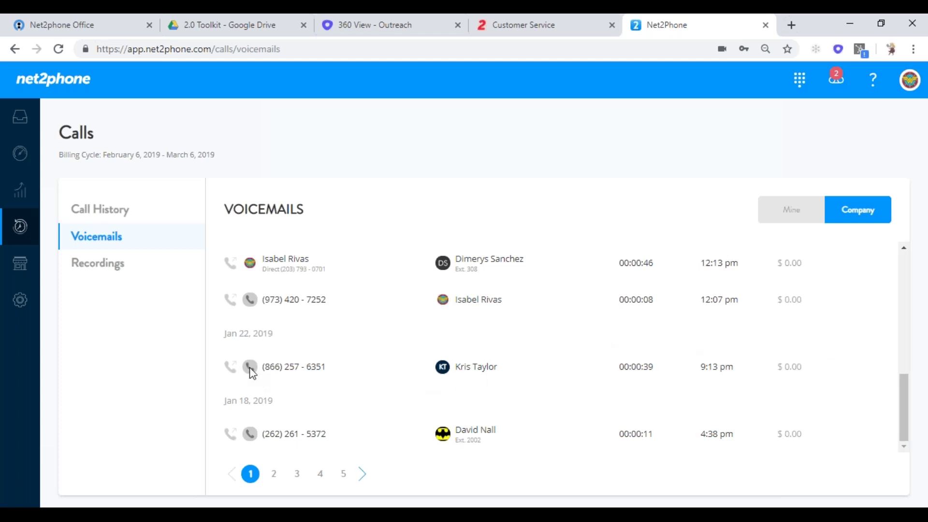
left_click_drag(908, 374, 880, 346)
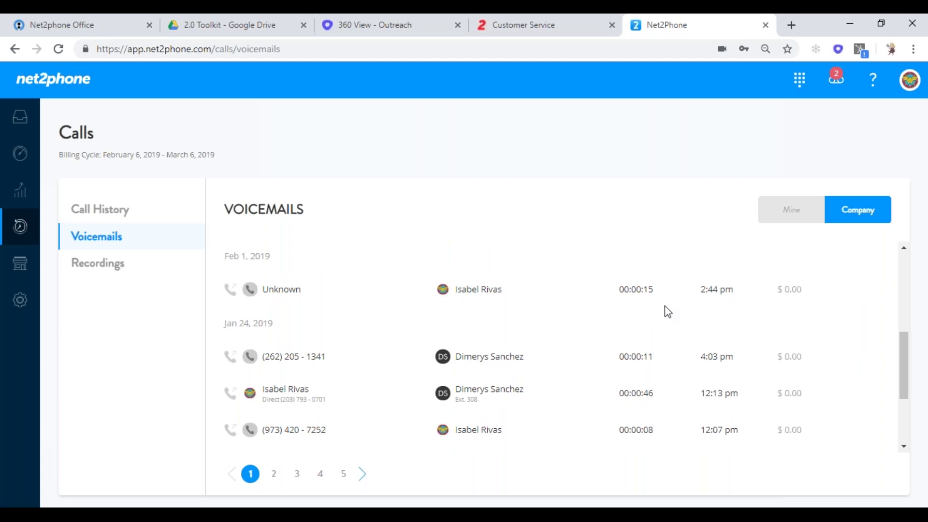
left_click_drag(903, 370, 904, 410)
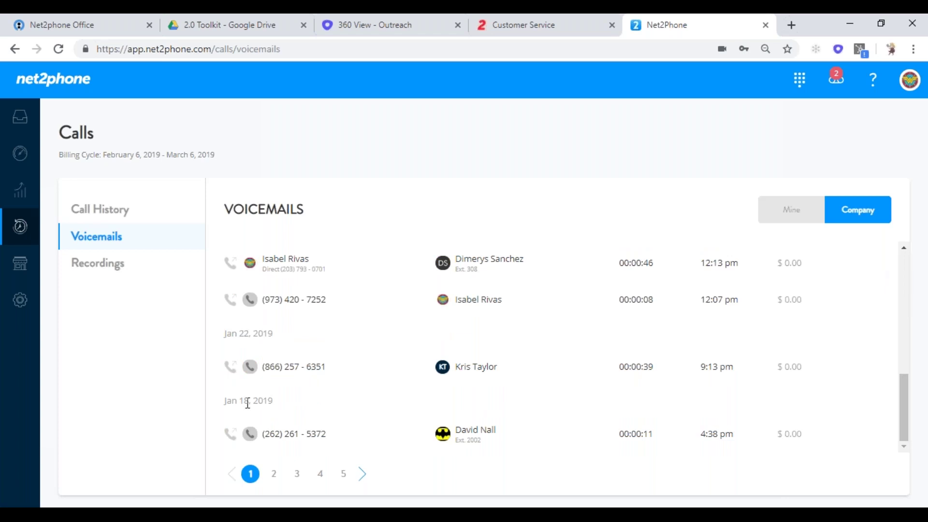
left_click(102, 264)
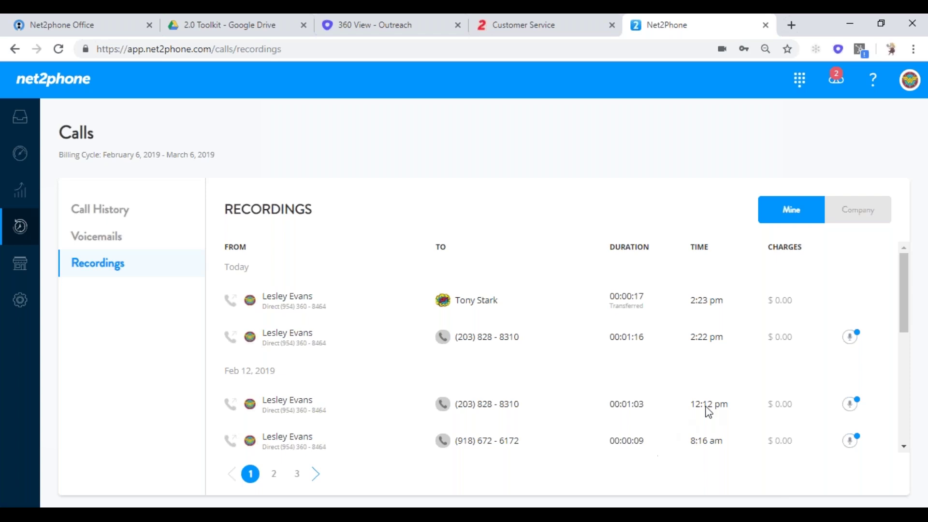
- Show company-wide call recordings and scroll them, then open Analytics
left_click(853, 220)
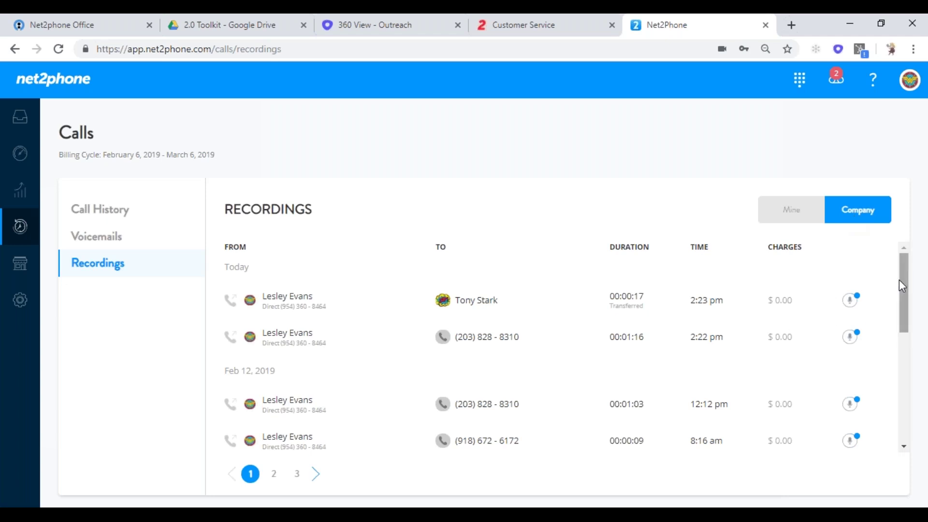
left_click_drag(903, 280, 883, 256)
left_click(26, 201)
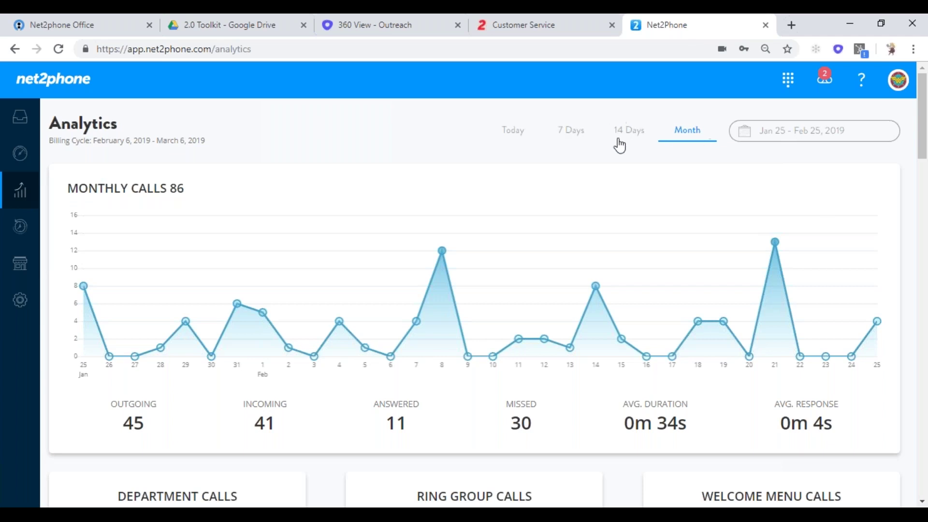
- Set the analytics range to Jan 25 – Feb 25, 2019 and scroll to Welcome Menus Stats
left_click(834, 134)
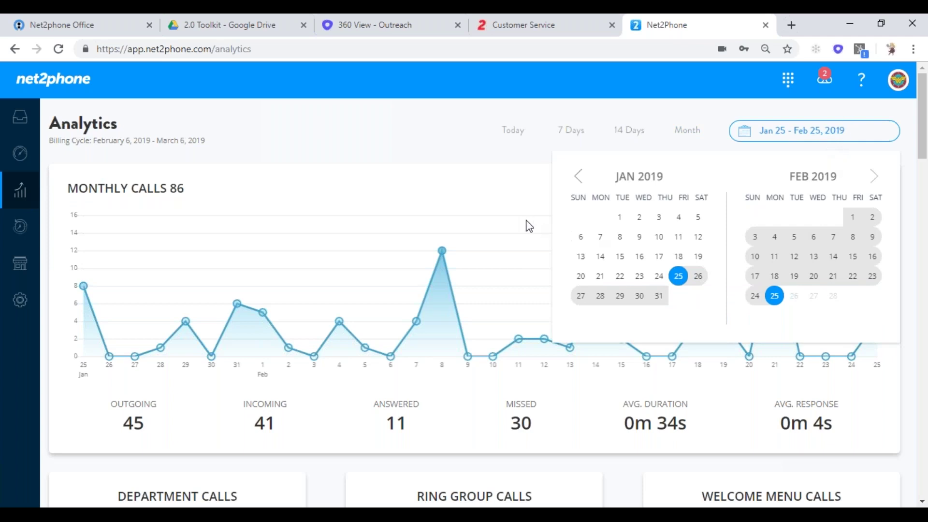
left_click(679, 285)
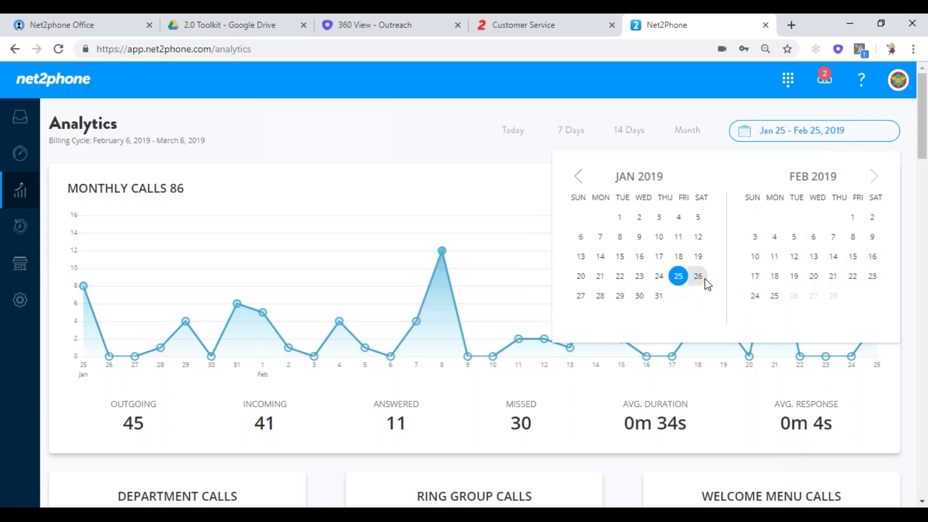
left_click(776, 299)
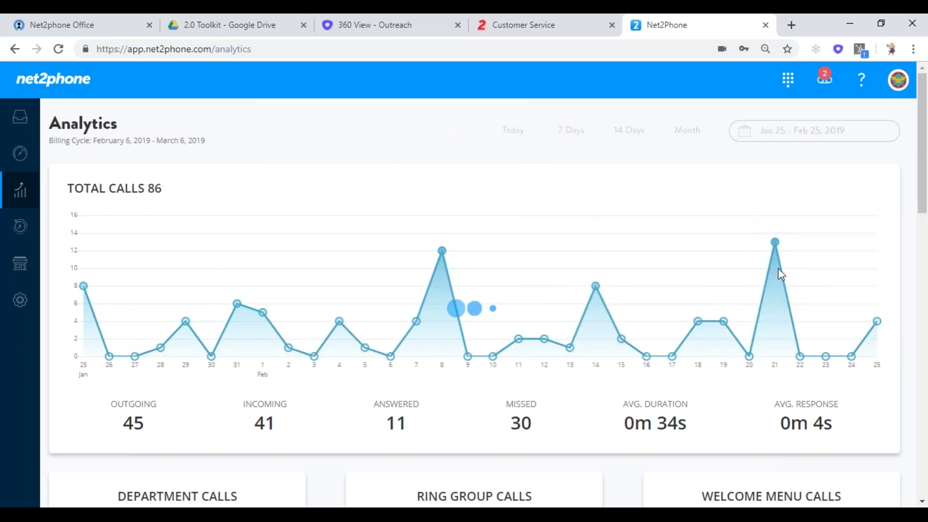
left_click_drag(925, 140, 925, 175)
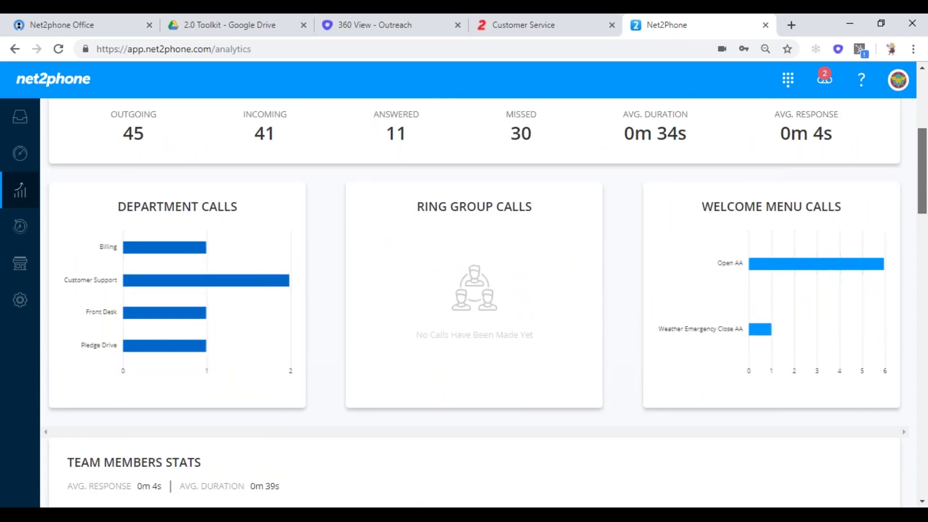
left_click_drag(924, 196, 923, 453)
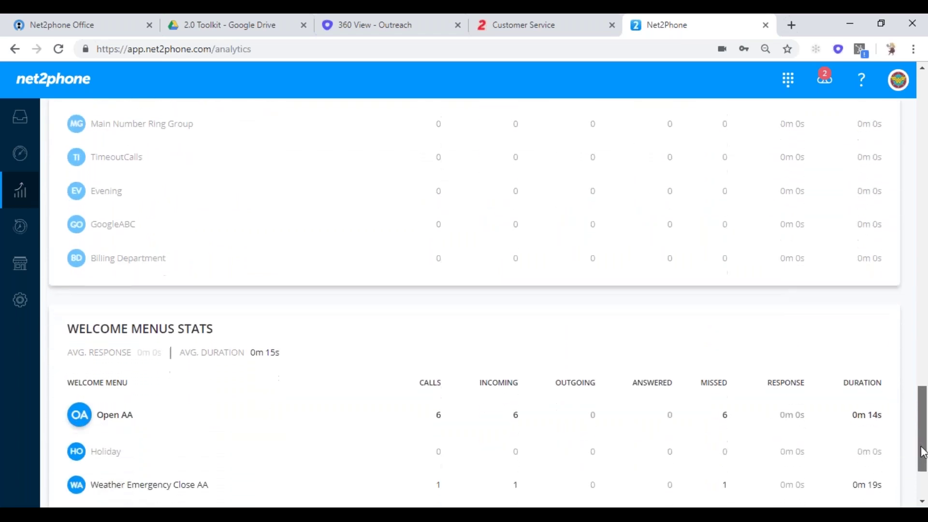
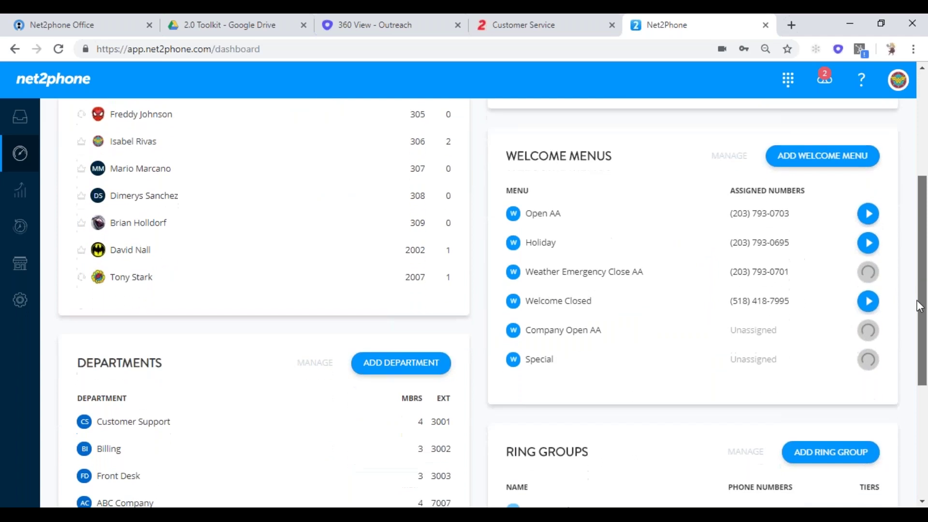
- Go from the Dashboard to the Company page's Team Members section via the left sidebar
scroll(904, 339, "up", 9)
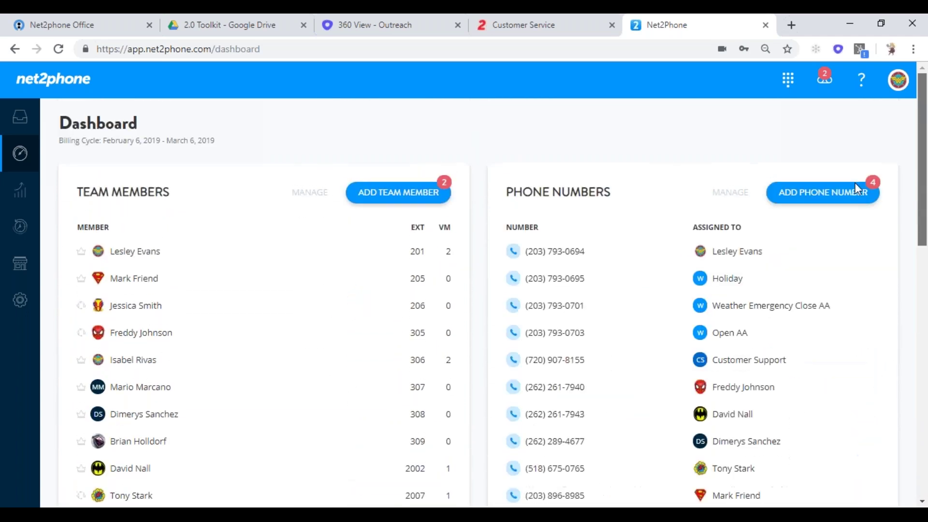
scroll(856, 270, "down", 7)
scroll(866, 341, "down", 6)
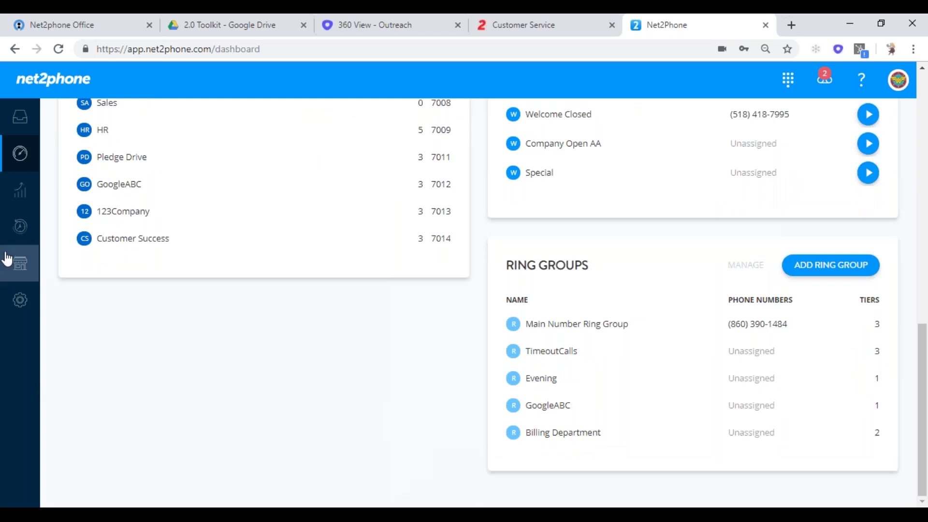
left_click(20, 265)
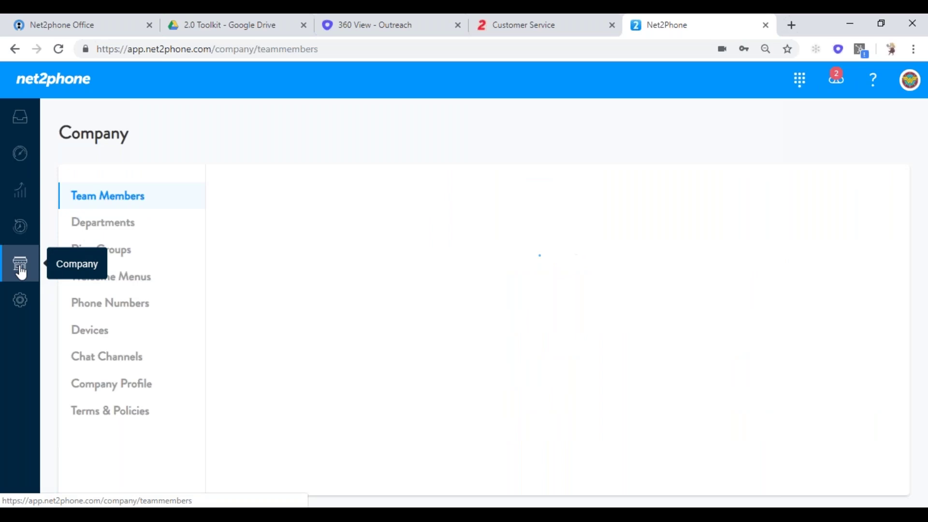